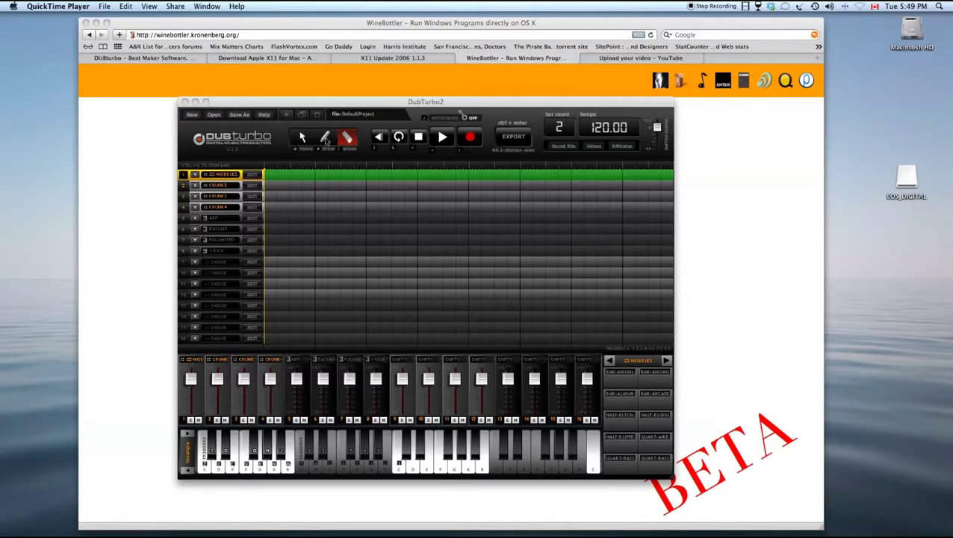
# Load the ZZ-WOBBLE8 drum kit onto track 1 in the drum editor and confirm with COMPLETE
pyautogui.click(326, 139)
pyautogui.click(324, 179)
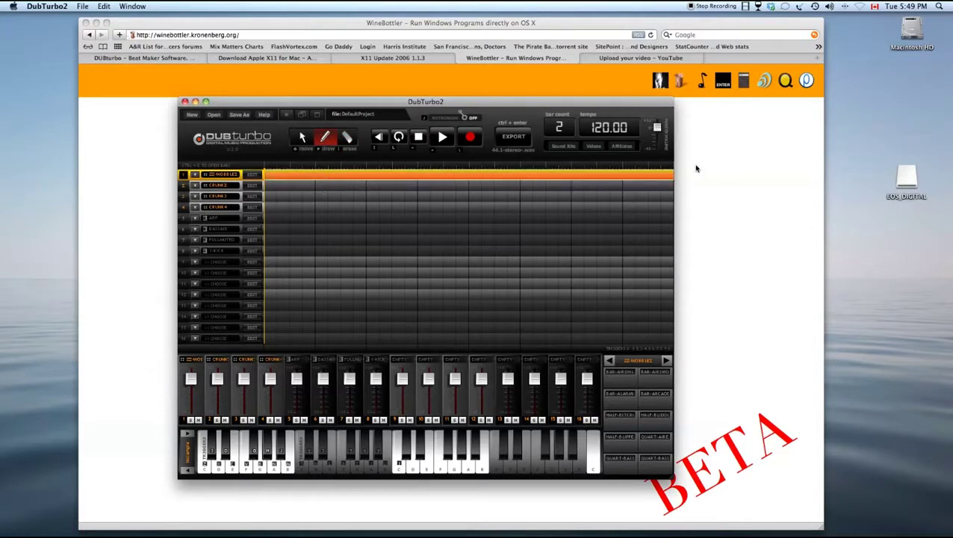
pyautogui.click(256, 179)
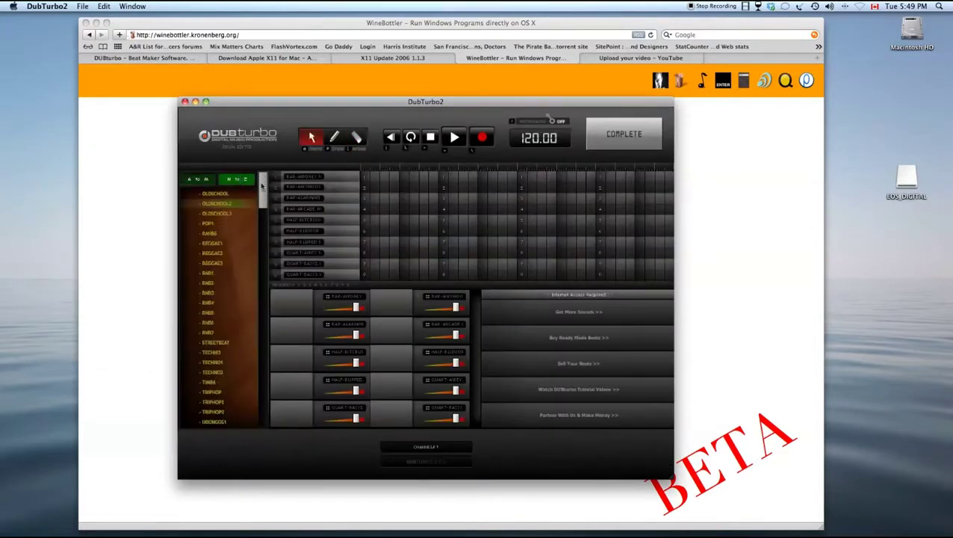
pyautogui.moveTo(265, 194); pyautogui.dragTo(258, 422)
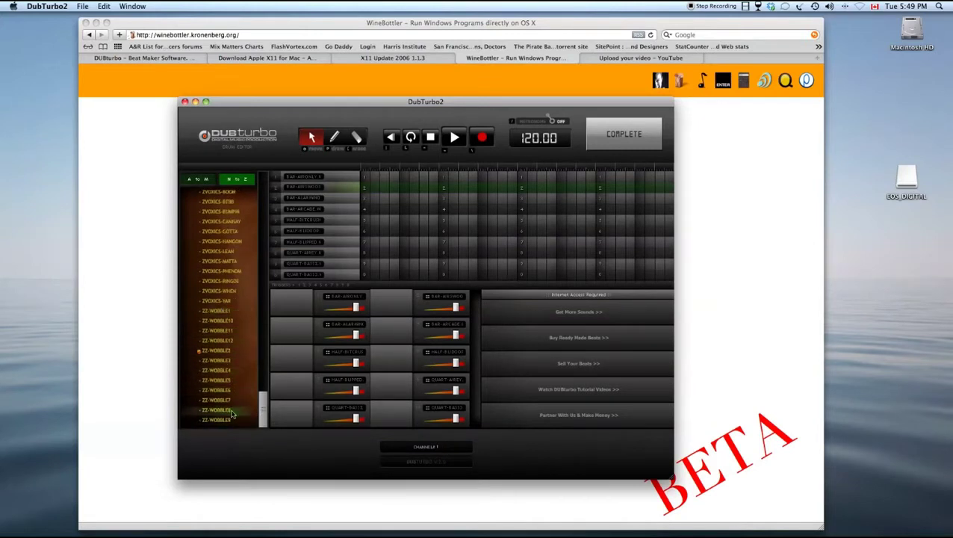
pyautogui.click(231, 413)
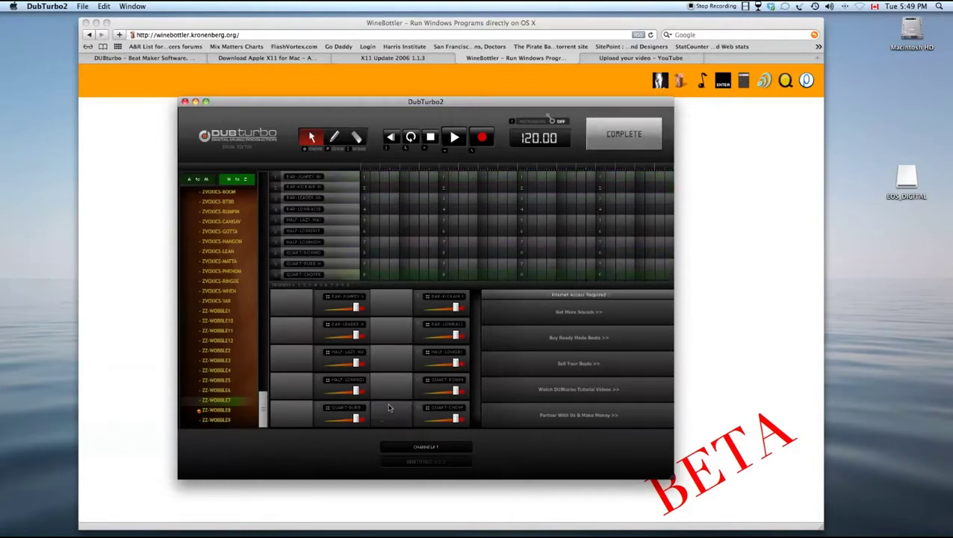
pyautogui.click(603, 138)
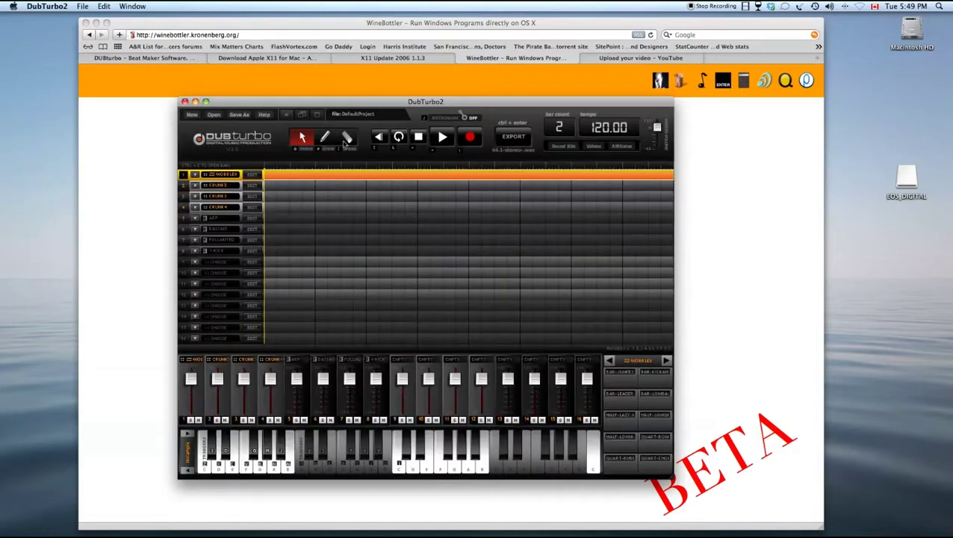
# Close DubTurbo2 and look through the DUBturbo, Apple X11 and X11 Update 2006 1.1.3 pages in Safari
pyautogui.click(185, 102)
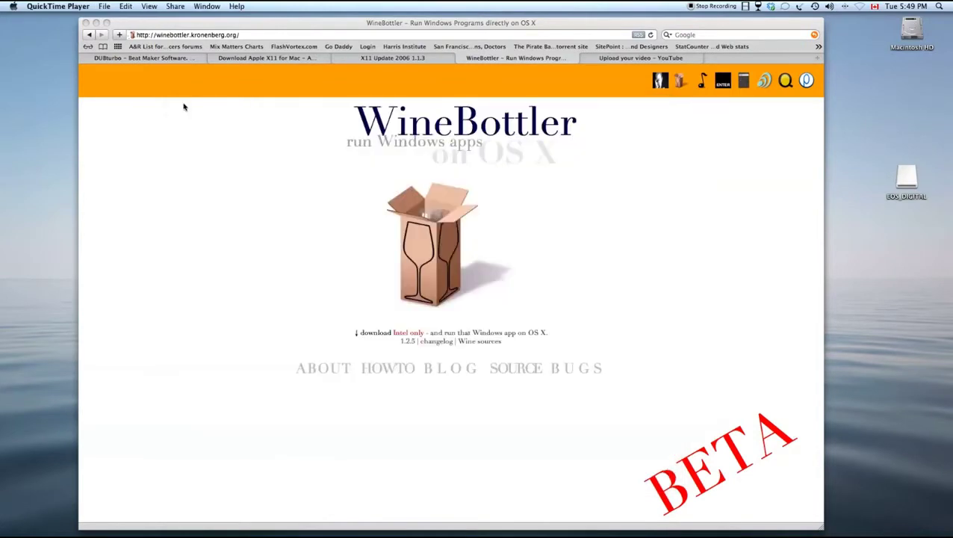
pyautogui.click(165, 60)
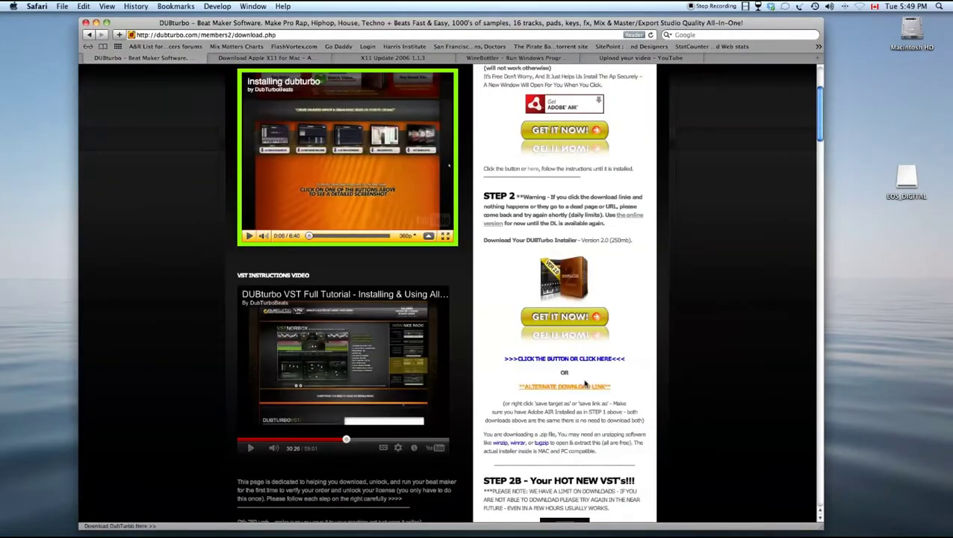
pyautogui.scroll(5, 449, 224)
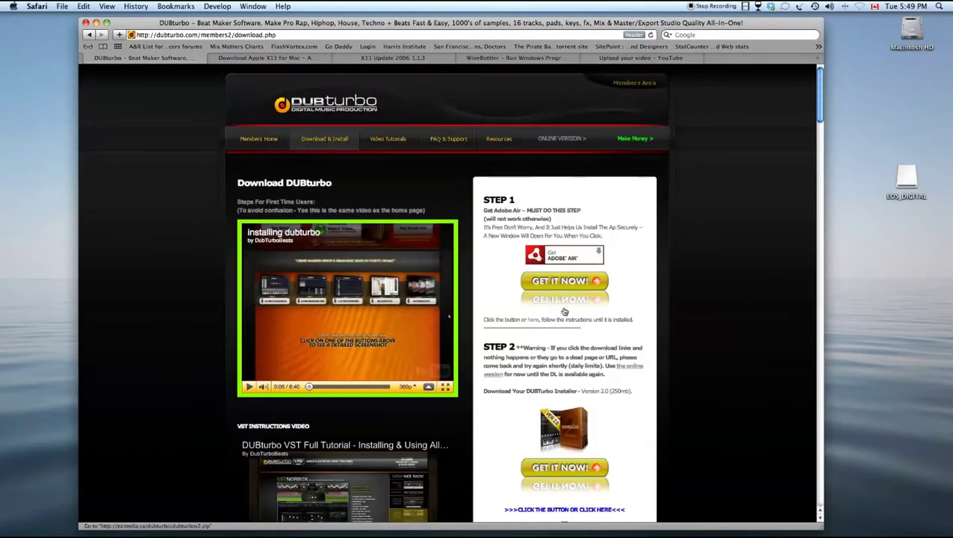
pyautogui.click(267, 59)
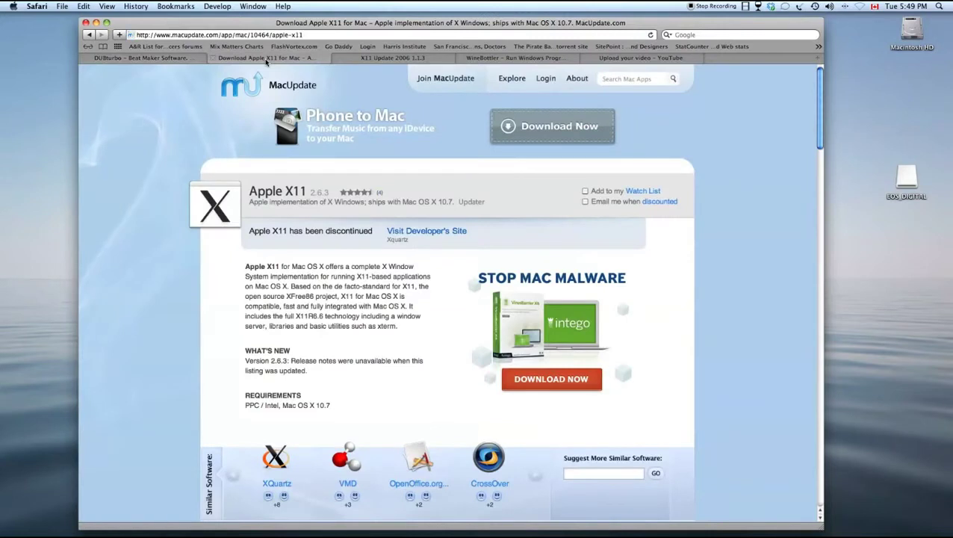
pyautogui.click(385, 59)
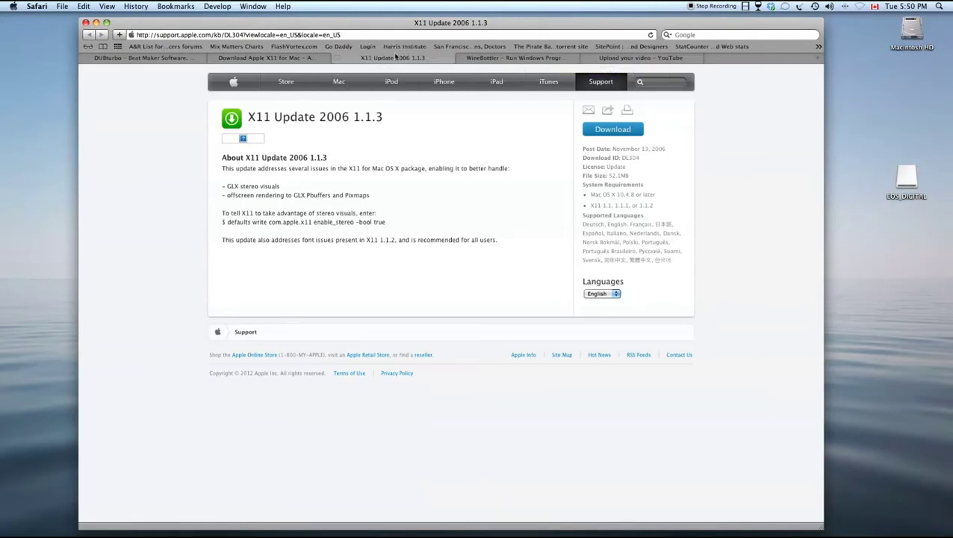
# View the WineBottler page, then switch to the Finder Applications window with Cmd+Tab
pyautogui.click(508, 59)
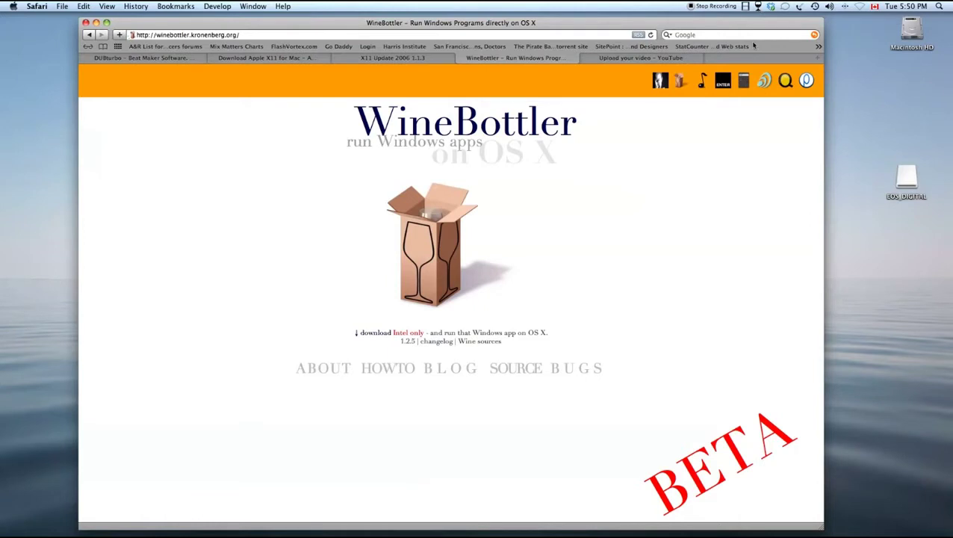
pyautogui.press('super+Tab')
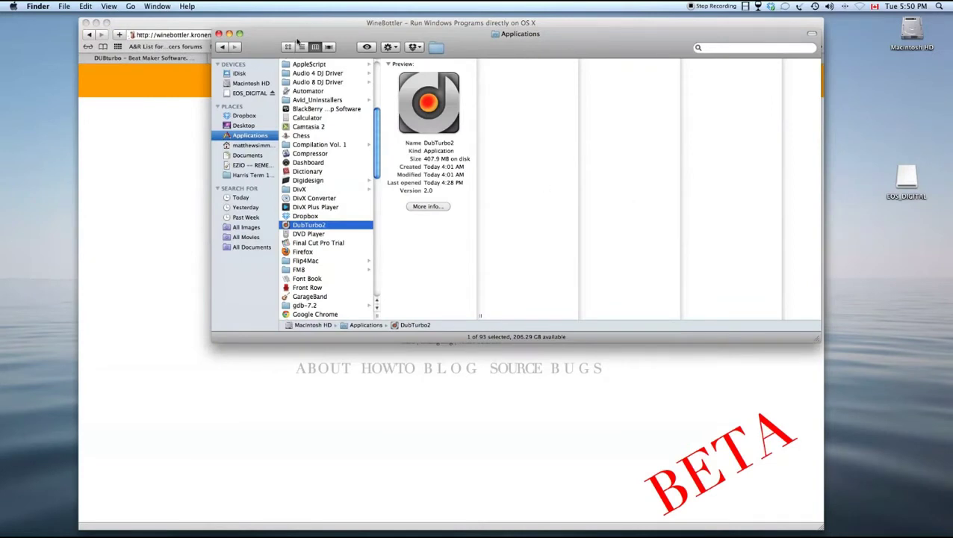
# Show DubTurbo2's package contents and browse down to Contents/Resources/Samples
pyautogui.moveTo(298, 35); pyautogui.dragTo(280, 53)
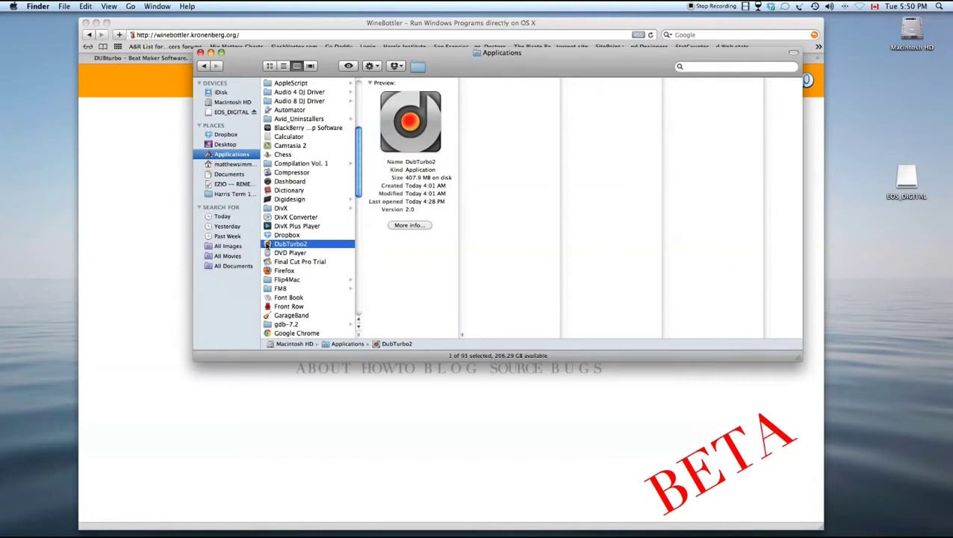
pyautogui.rightClick(282, 249)
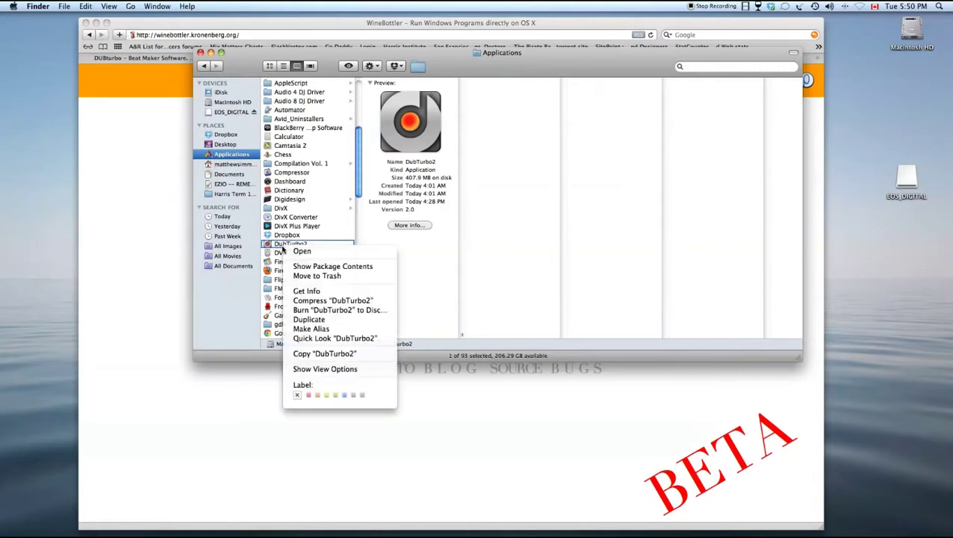
pyautogui.click(327, 267)
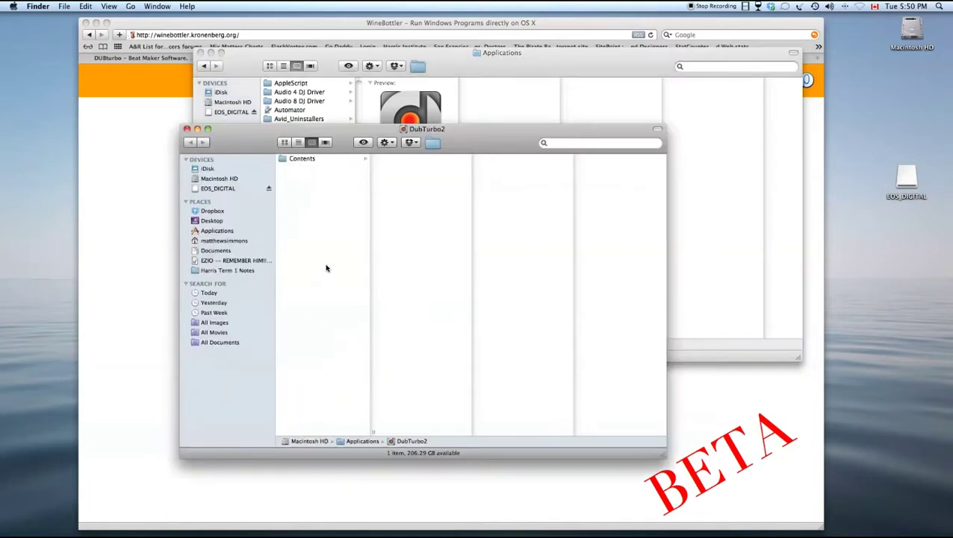
pyautogui.click(292, 160)
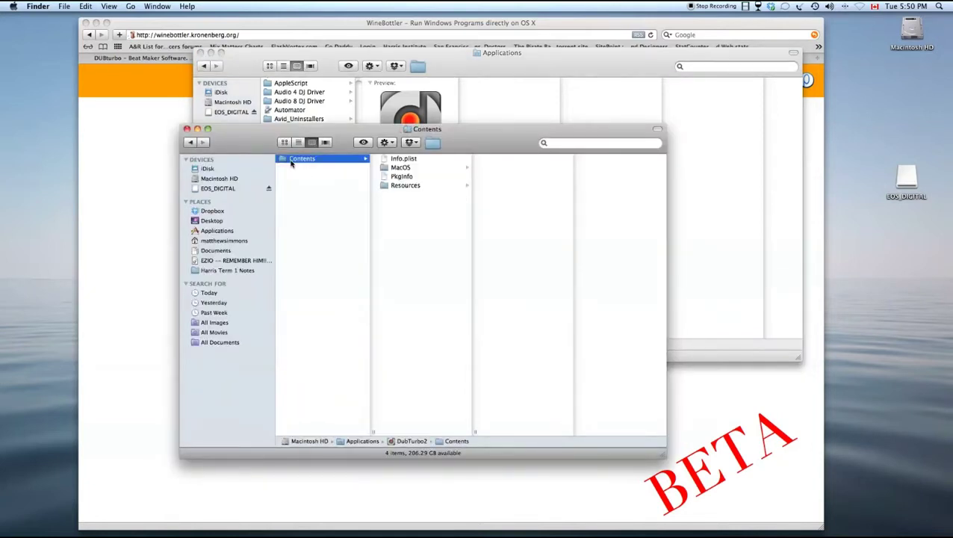
pyautogui.click(401, 186)
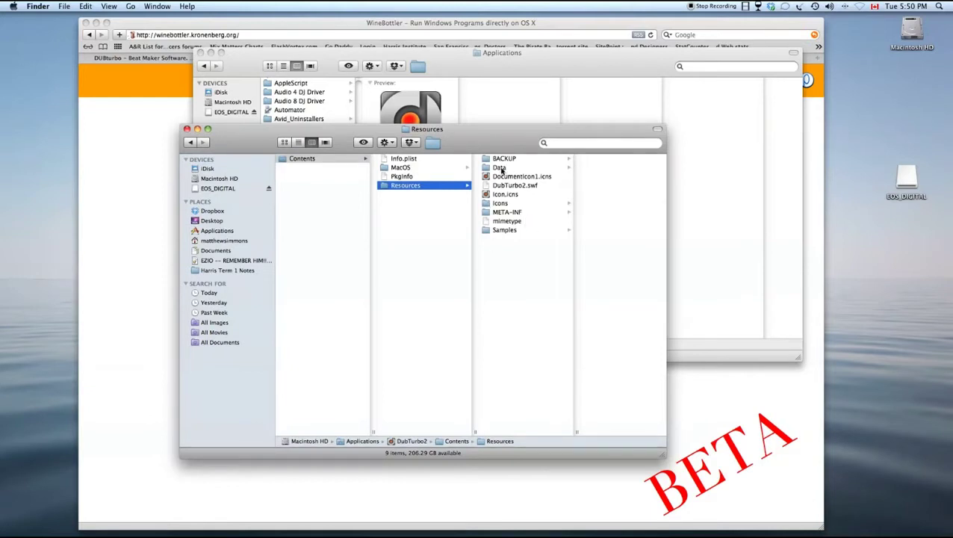
pyautogui.click(505, 231)
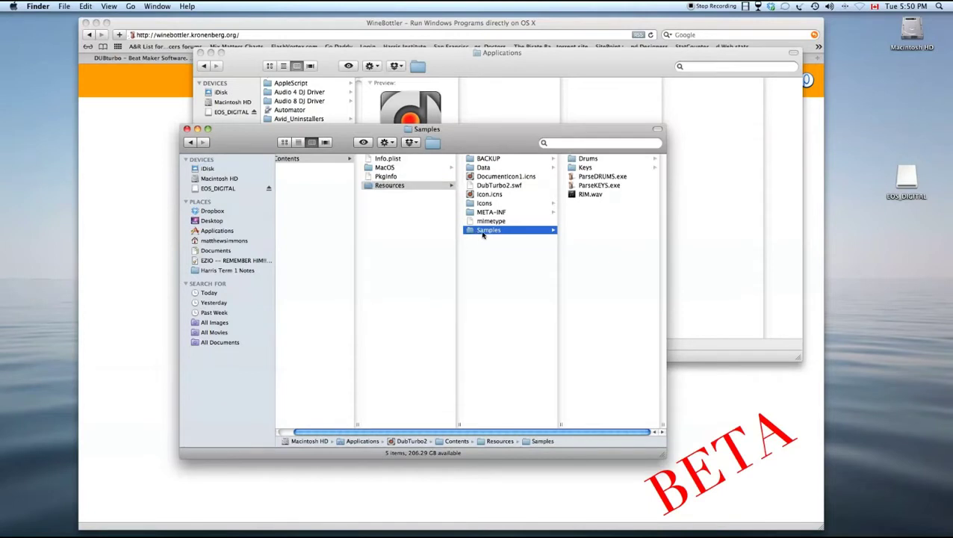
# Inspect the Drums and Keys folders and the ParseDRUMS.exe and ParseKEYS.exe file details
pyautogui.click(590, 161)
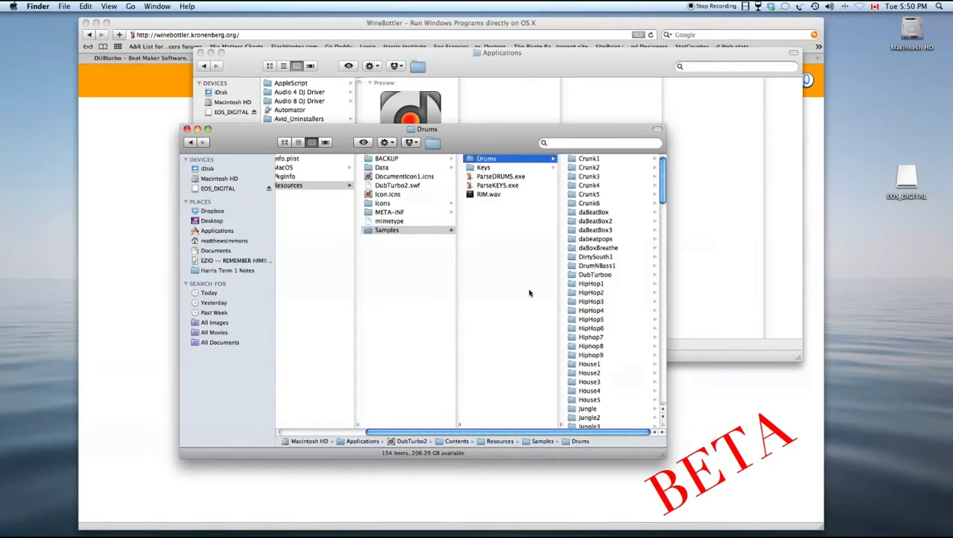
pyautogui.click(482, 169)
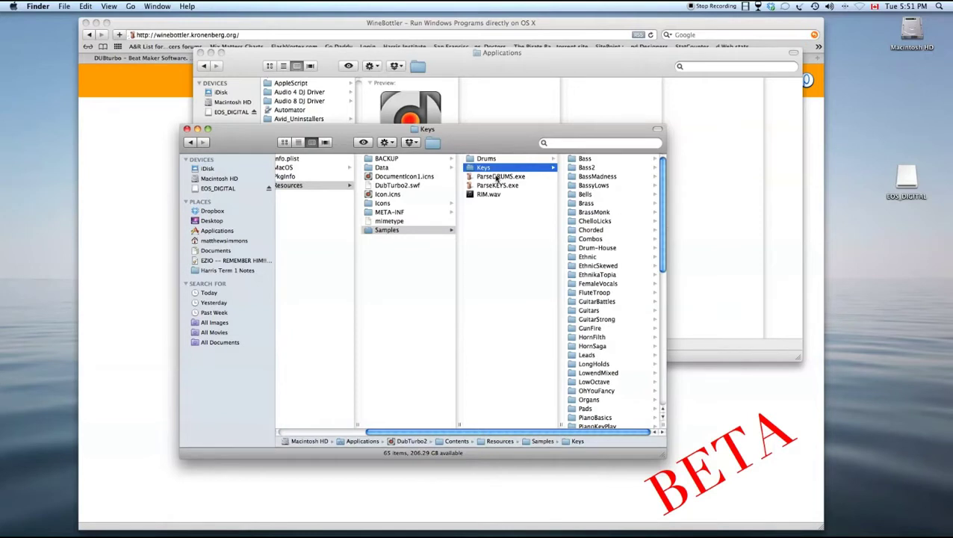
pyautogui.click(497, 177)
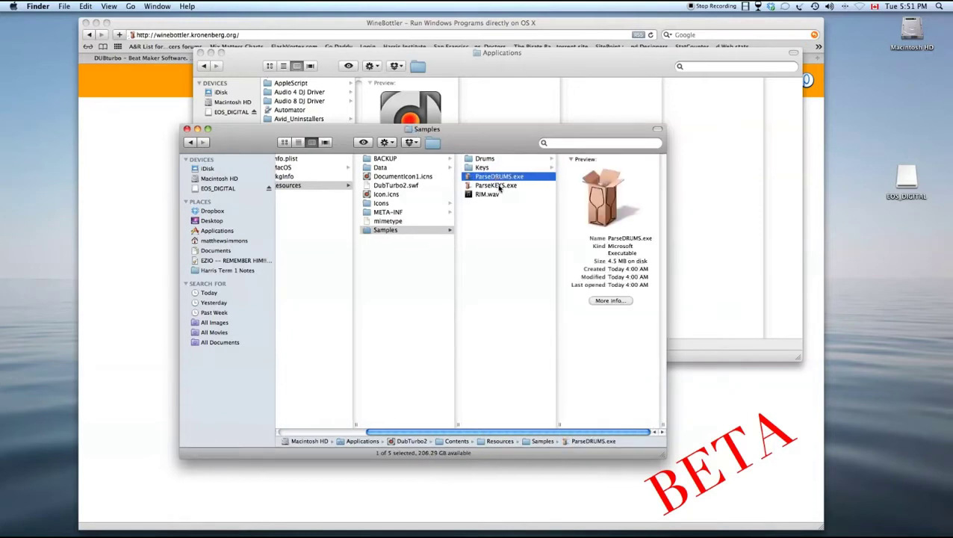
pyautogui.click(497, 186)
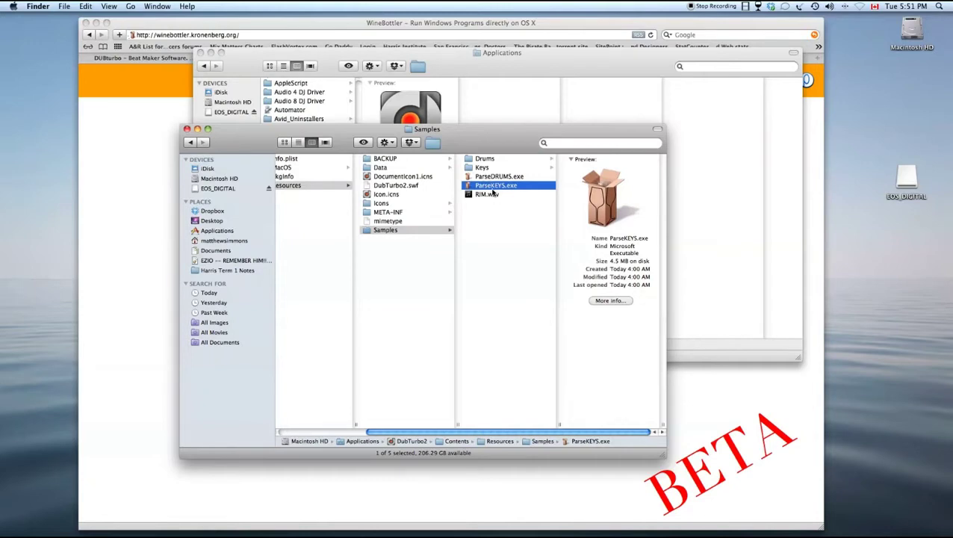
# Download the Volume 2 wubwubs zip from the DUBturbo Resources page
pyautogui.click(139, 68)
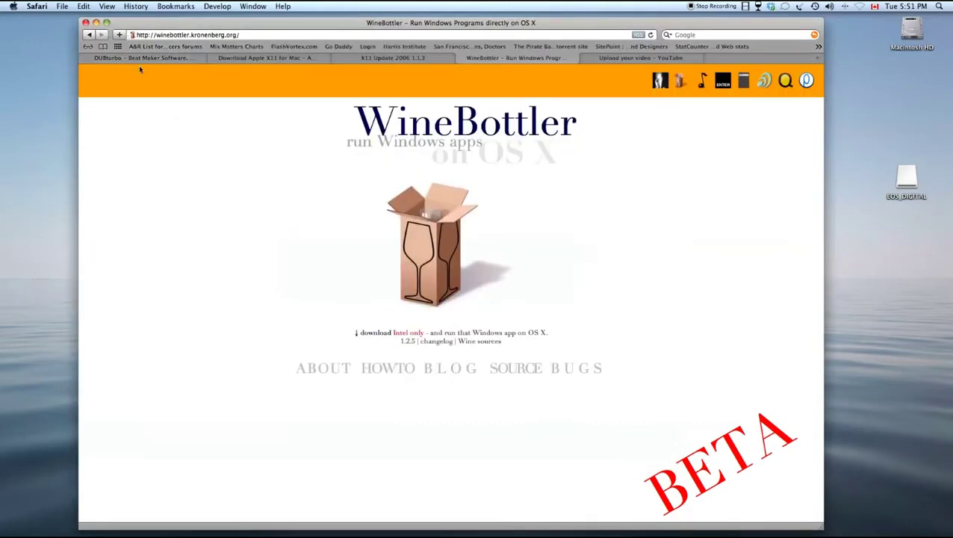
pyautogui.click(143, 58)
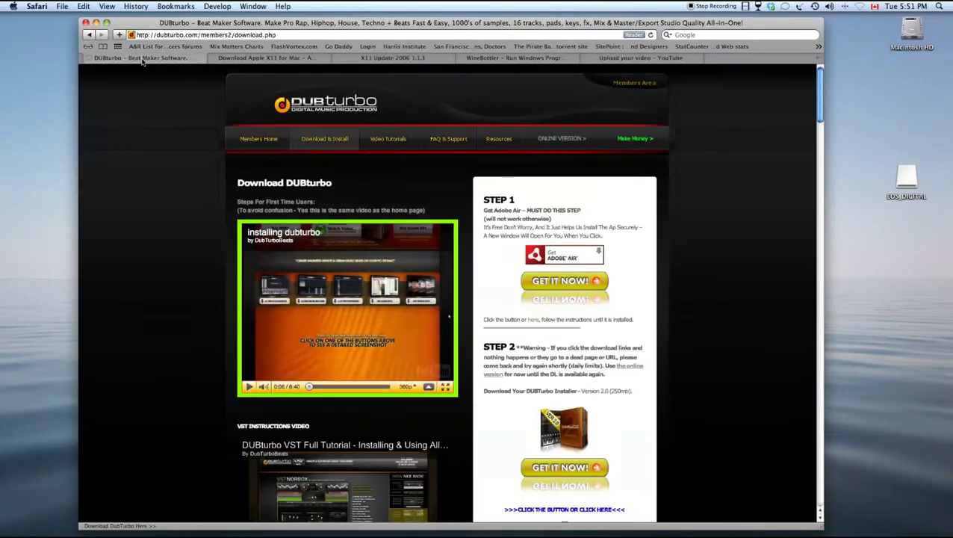
pyautogui.click(490, 142)
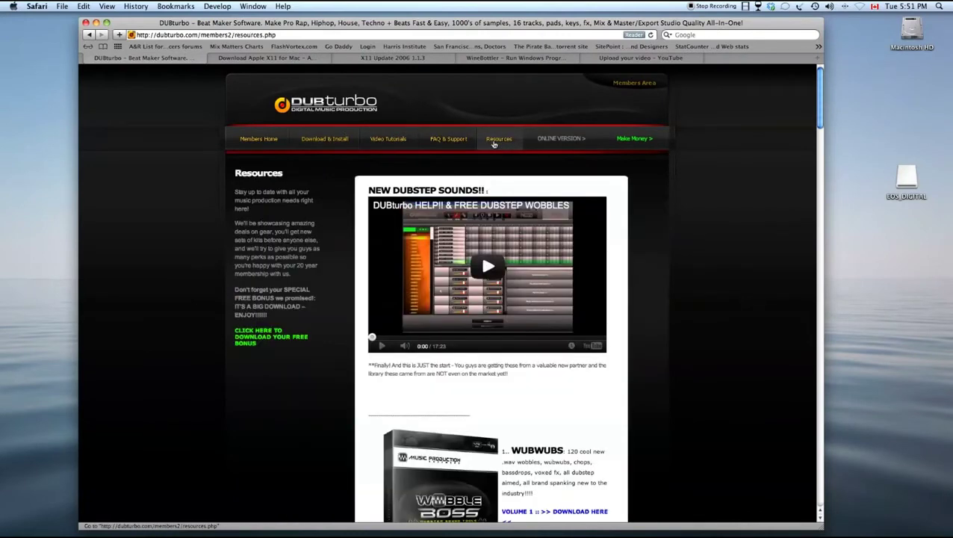
pyautogui.scroll(-3, 499, 150)
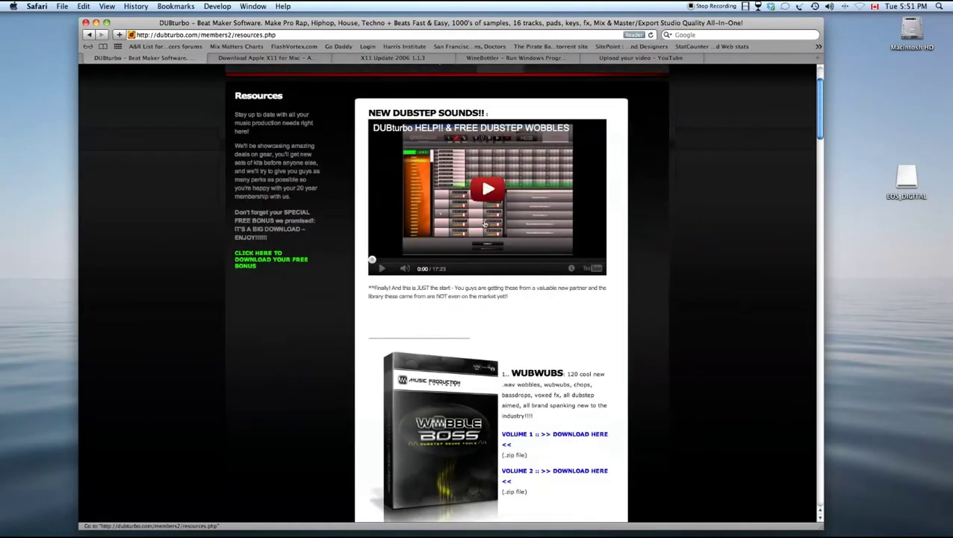
pyautogui.scroll(-2, 616, 386)
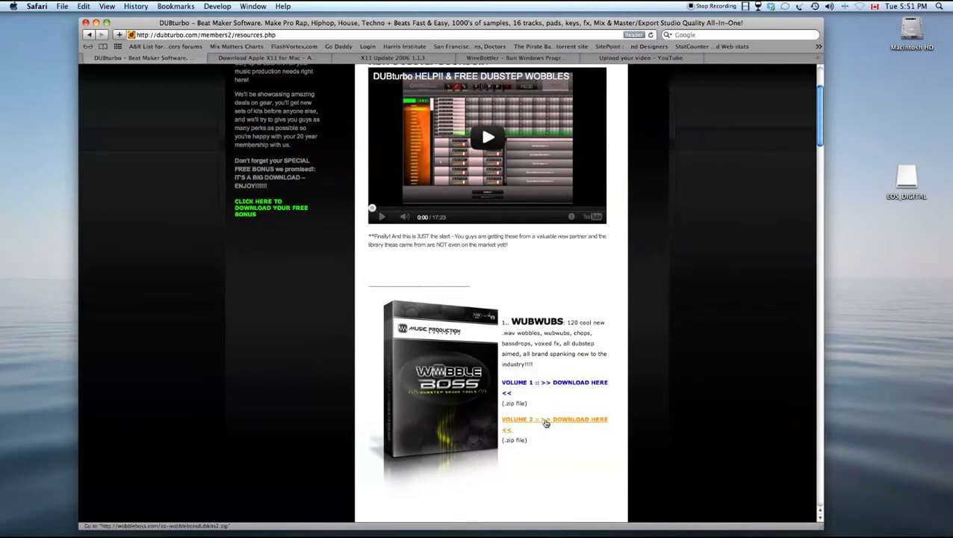
pyautogui.click(546, 423)
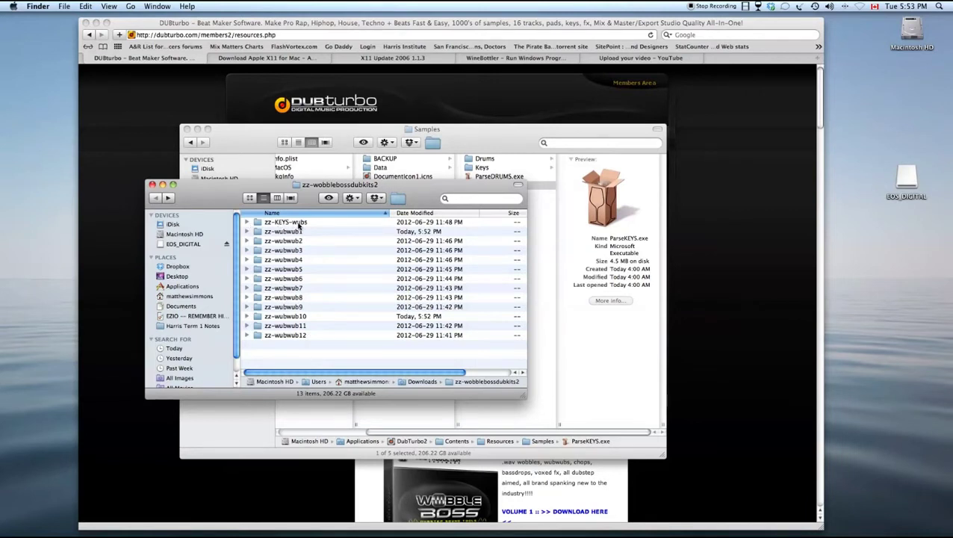
# Move the twelve zz-wubwub folders into DubTurbo2's Samples/Drums folder
pyautogui.click(293, 335)
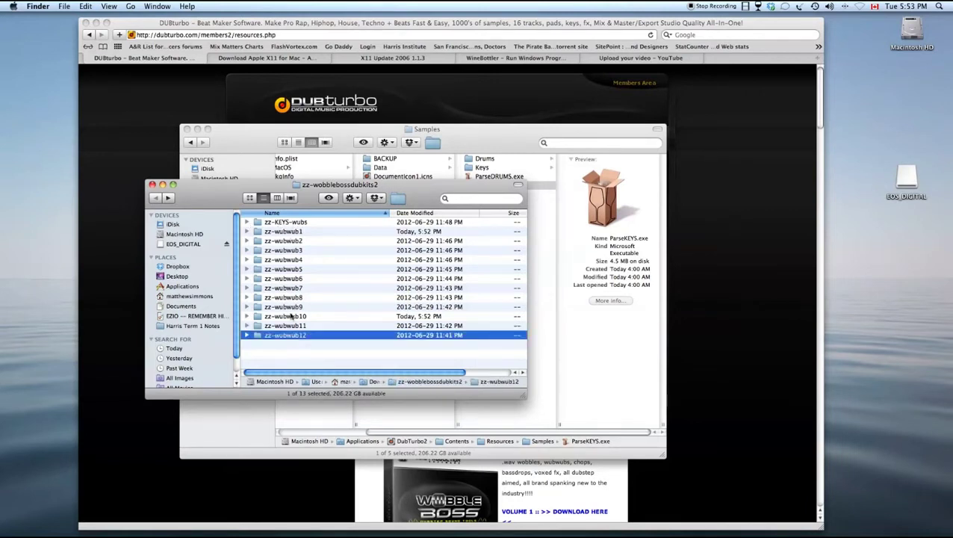
pyautogui.keyDown('shift'); pyautogui.click(293, 232); pyautogui.keyUp('shift')
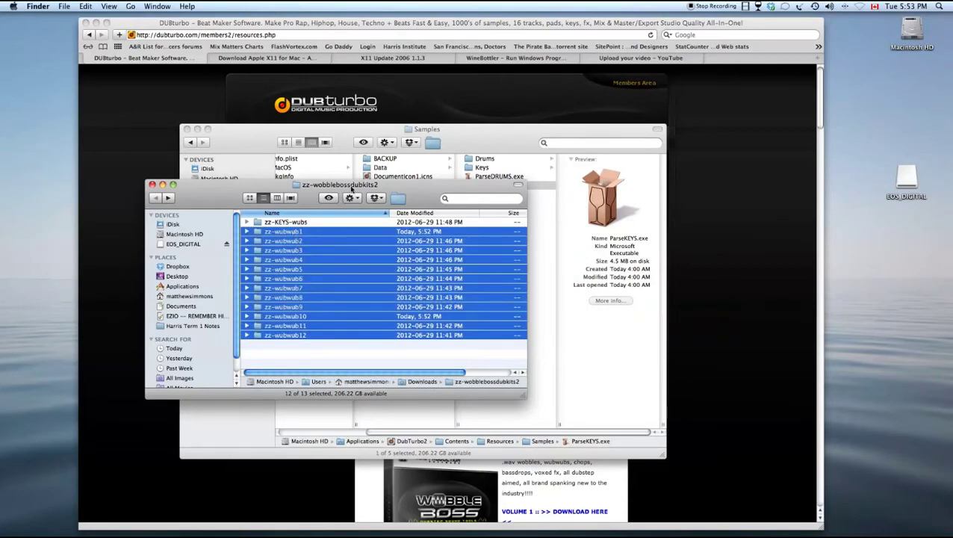
pyautogui.moveTo(470, 132); pyautogui.dragTo(613, 157)
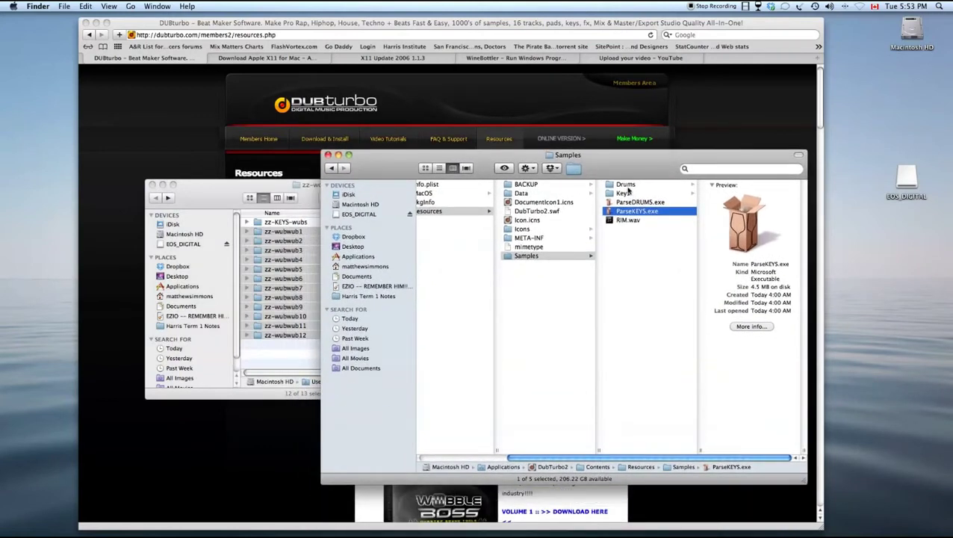
pyautogui.click(626, 185)
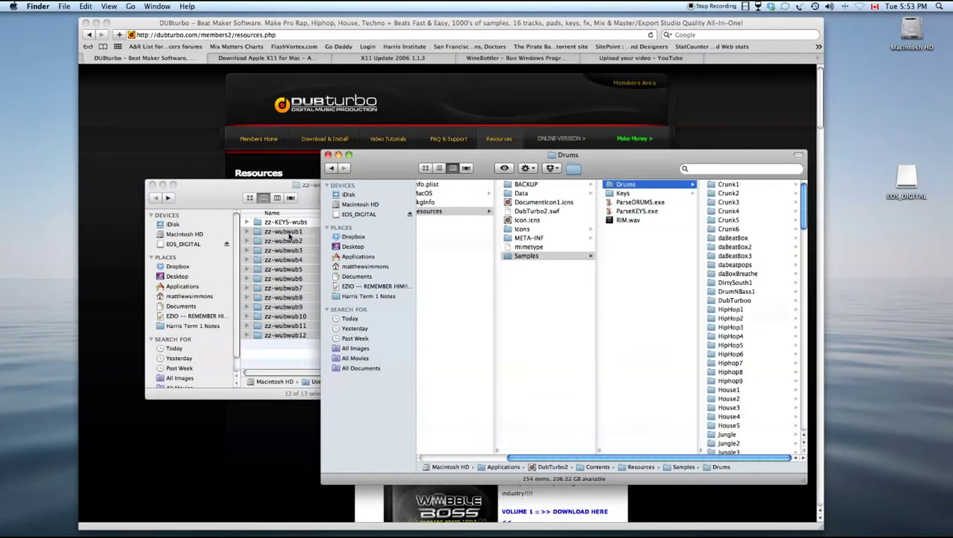
pyautogui.moveTo(293, 240); pyautogui.dragTo(617, 192)
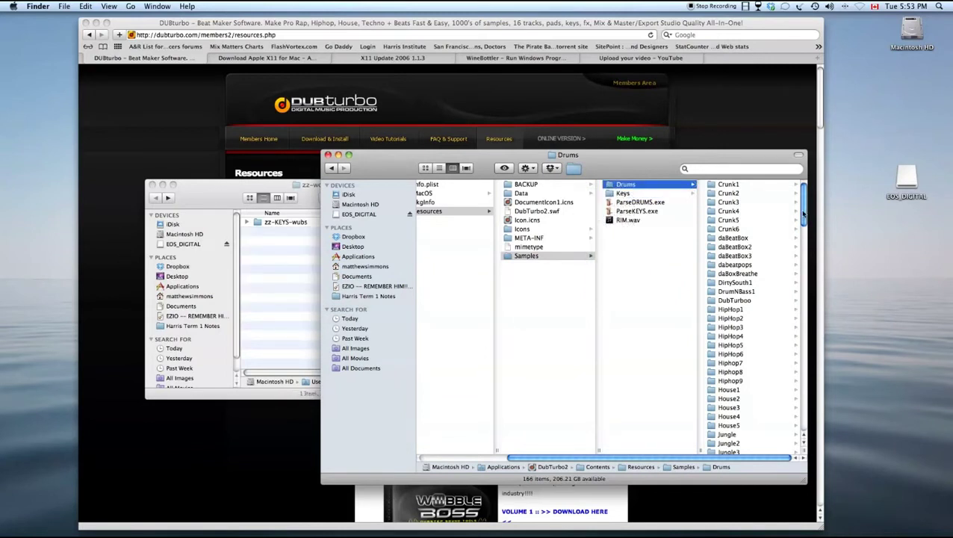
pyautogui.moveTo(798, 214); pyautogui.dragTo(794, 424)
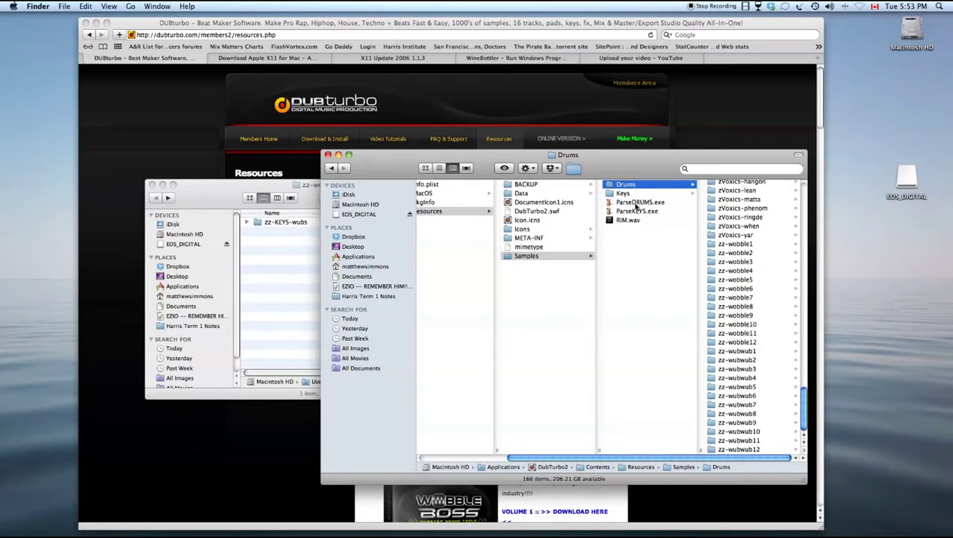
pyautogui.click(513, 257)
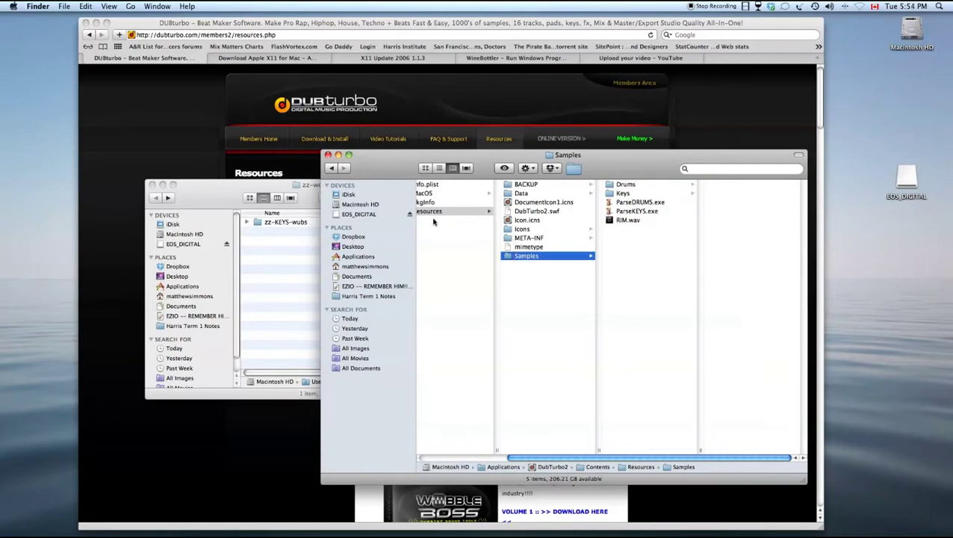
# Move the zz-KEYS-wubs folder into DubTurbo2's Samples/Keys folder
pyautogui.click(310, 258)
pyautogui.click(263, 223)
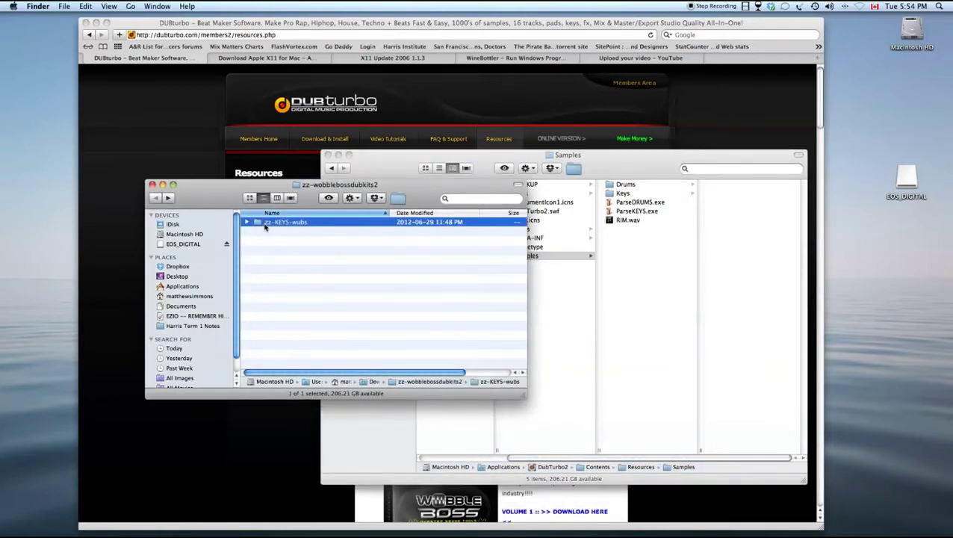
pyautogui.click(614, 237)
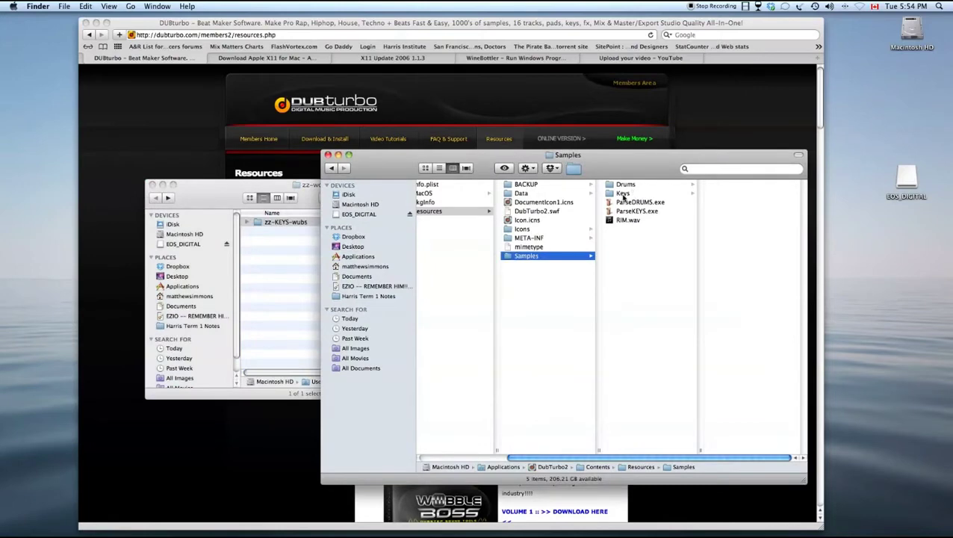
pyautogui.click(622, 195)
pyautogui.click(278, 230)
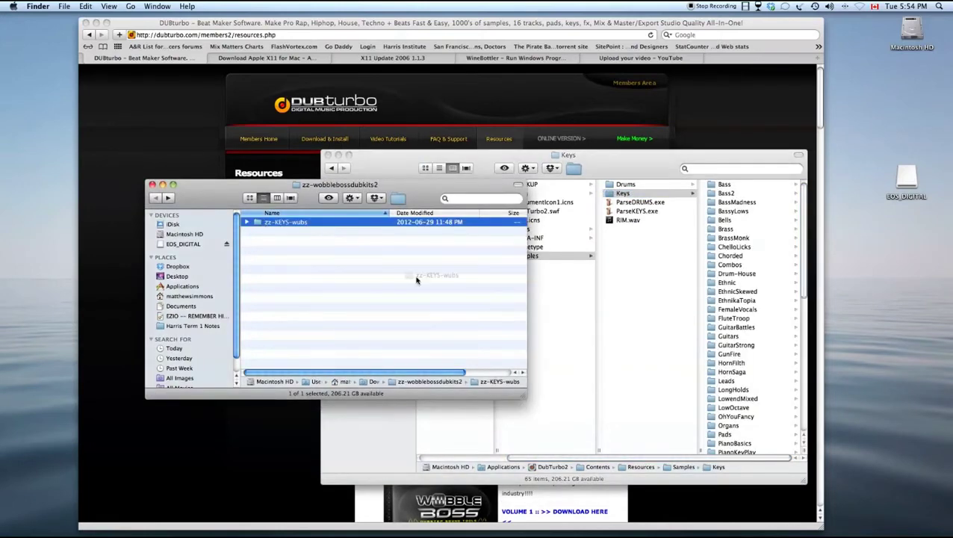
pyautogui.moveTo(417, 279); pyautogui.dragTo(620, 196)
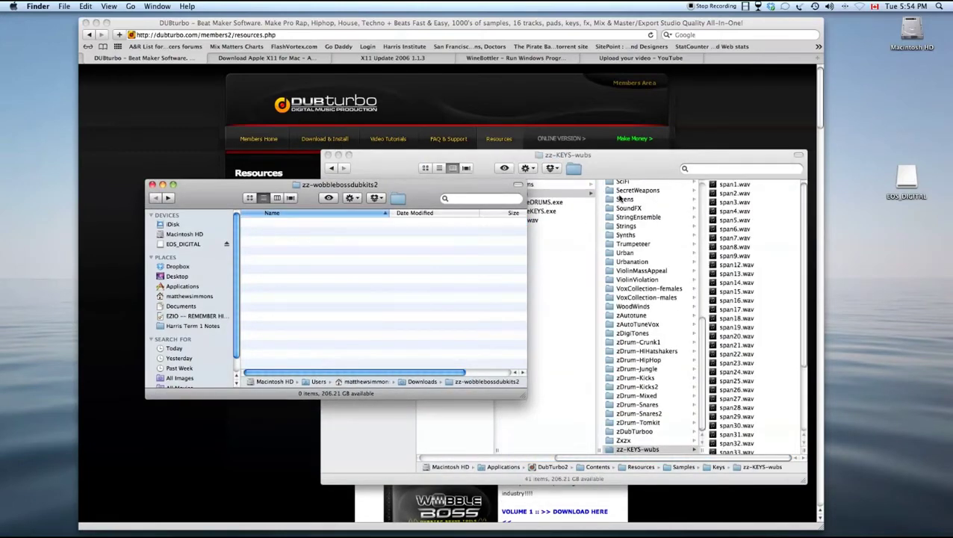
pyautogui.click(550, 203)
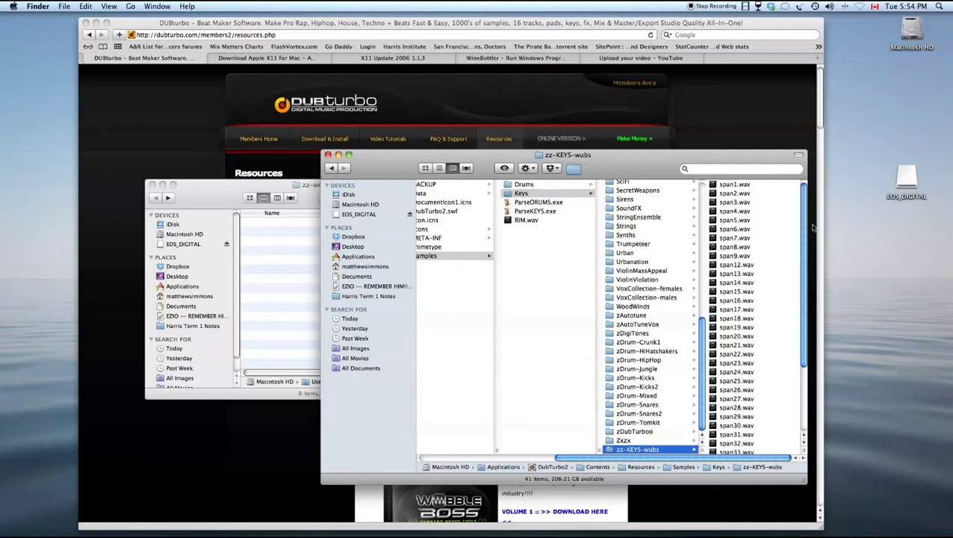
pyautogui.scroll(-5, 755, 314)
pyautogui.scroll(5, 755, 314)
# Run ParseDRUMS.exe through Wine to generate a new drums.dubbank
pyautogui.click(527, 203)
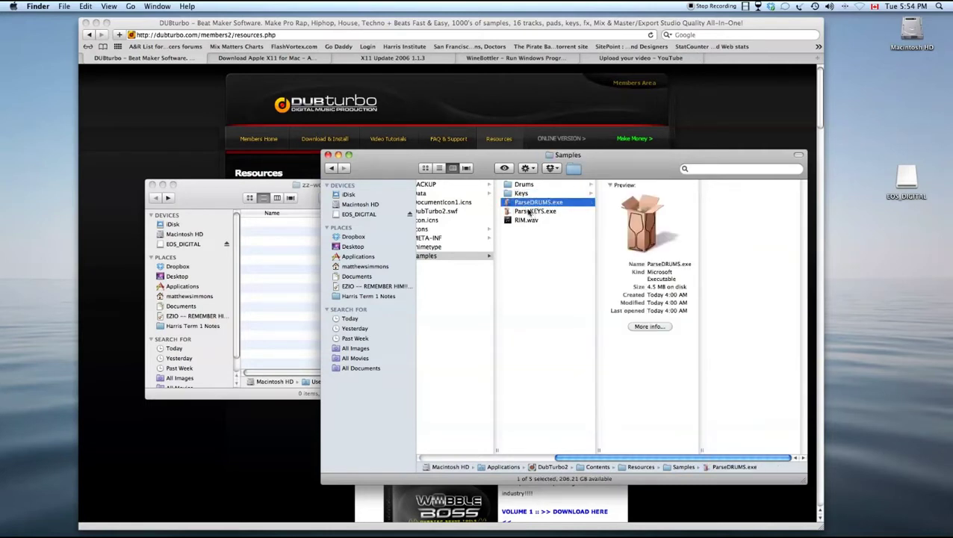
pyautogui.doubleClick(536, 204)
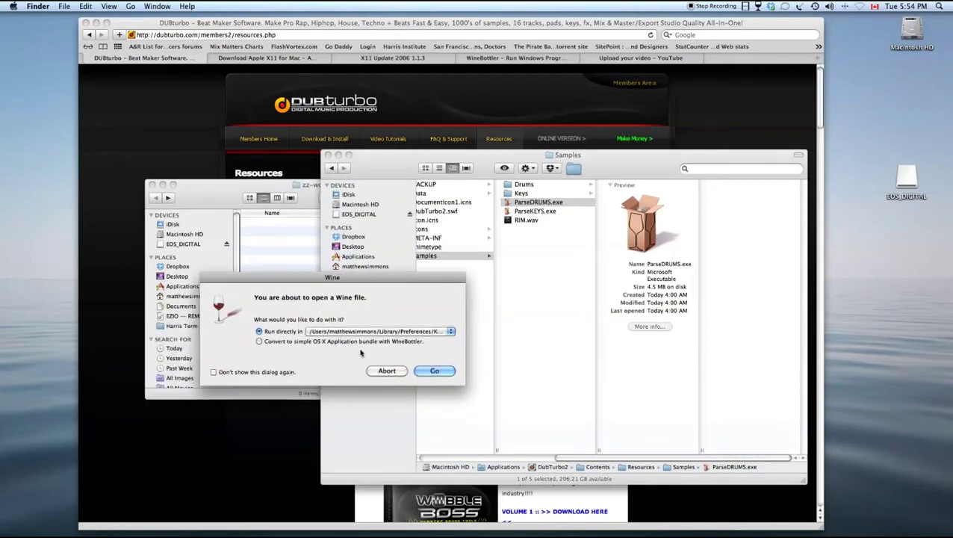
pyautogui.click(435, 372)
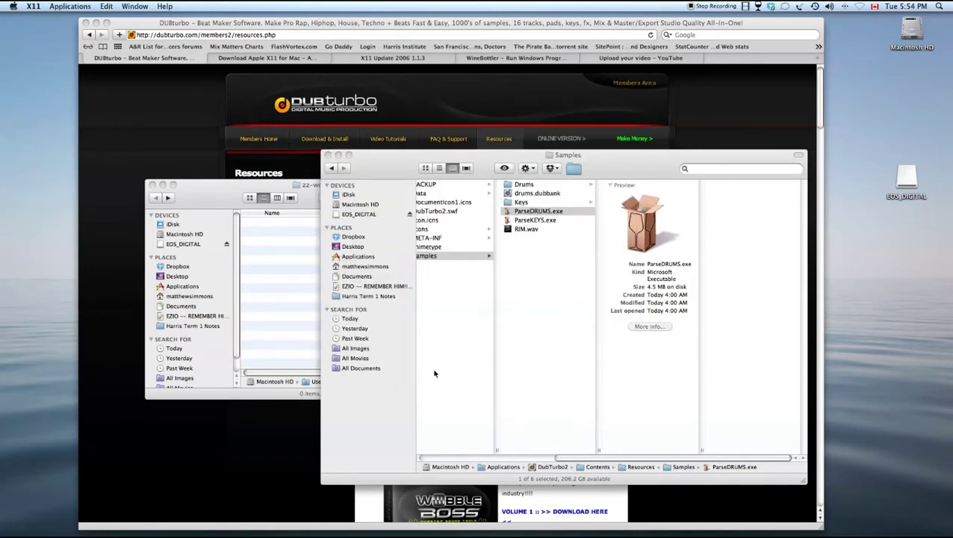
# Copy the new drums.dubbank into Resources/Data, replacing the older file
pyautogui.click(532, 198)
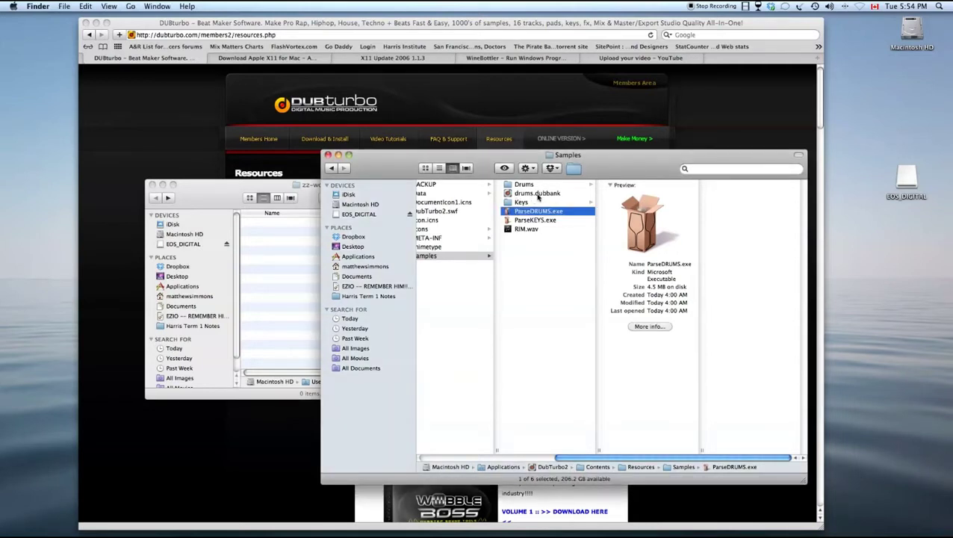
pyautogui.click(537, 193)
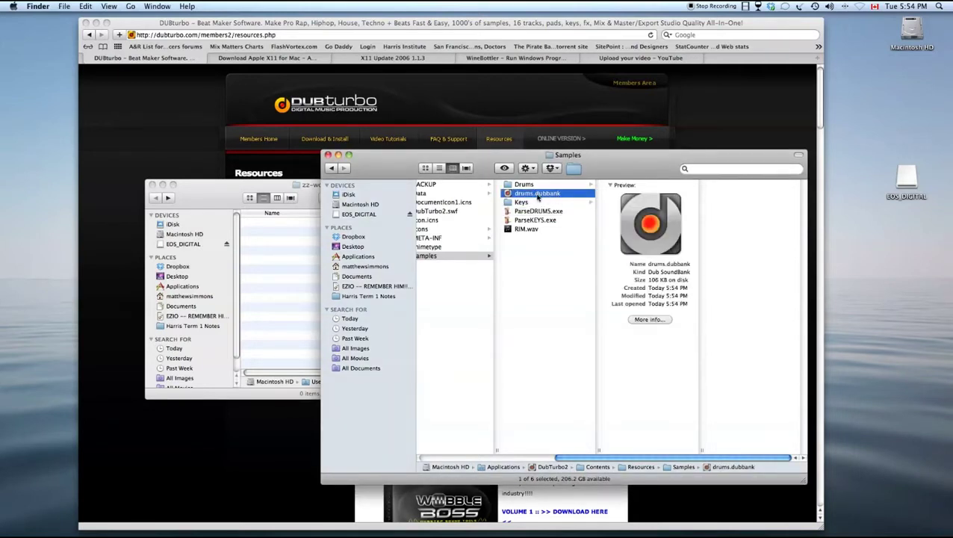
pyautogui.moveTo(594, 458); pyautogui.dragTo(534, 458)
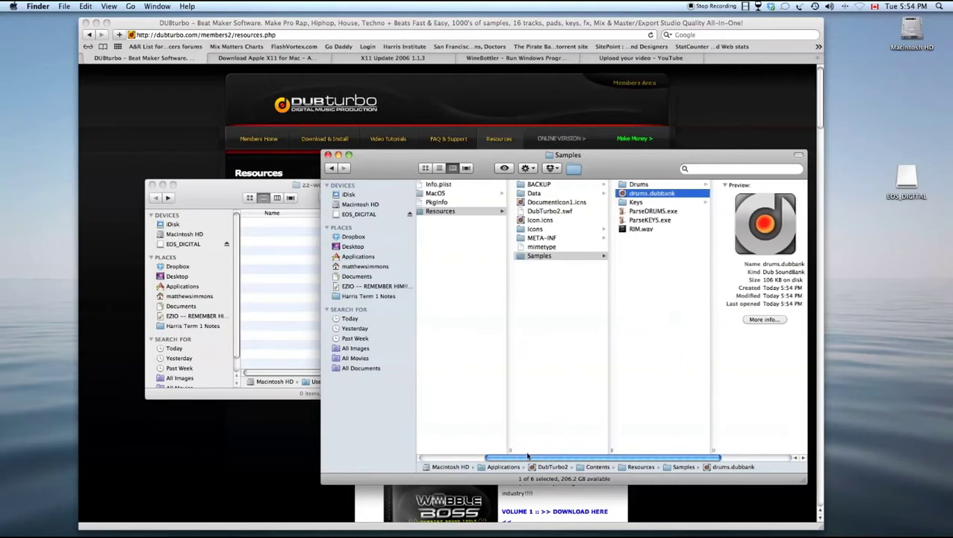
pyautogui.rightClick(637, 195)
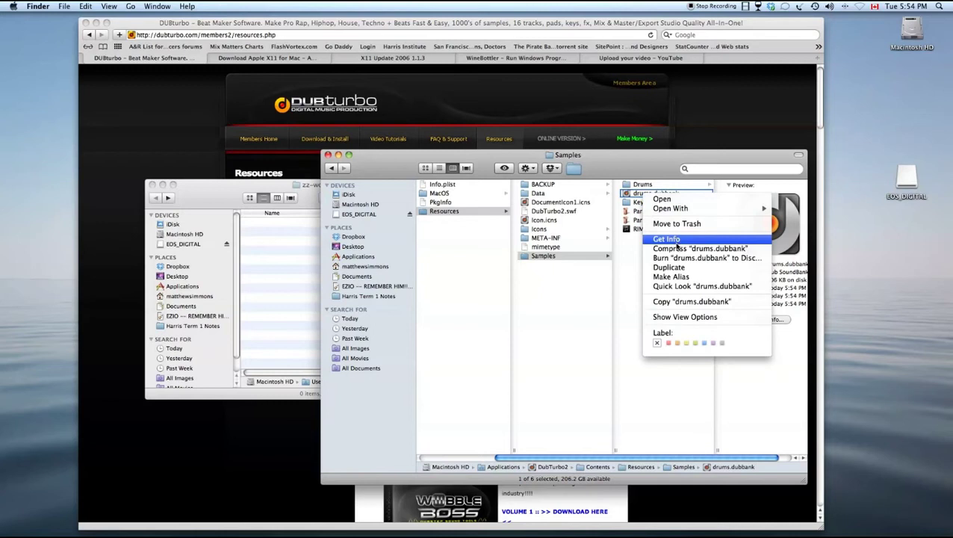
pyautogui.click(691, 301)
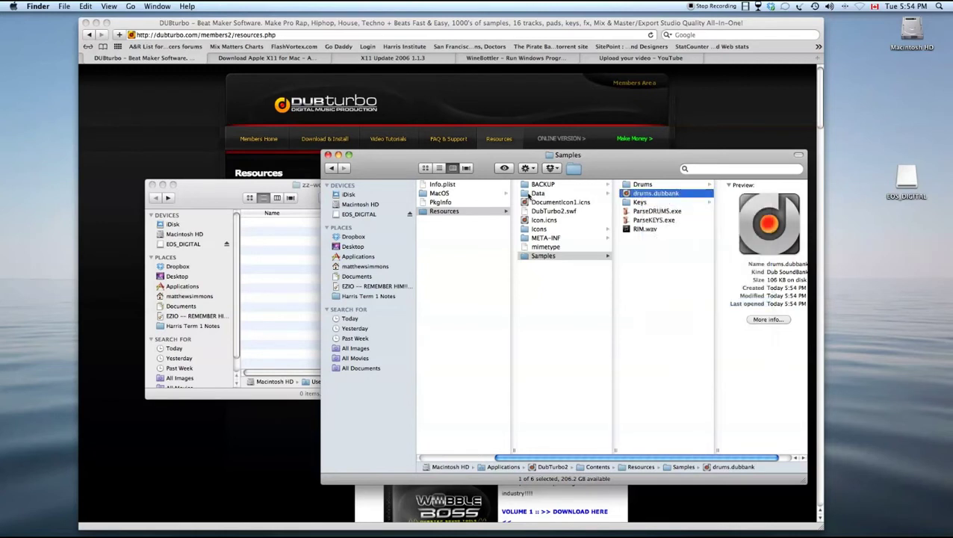
pyautogui.click(535, 194)
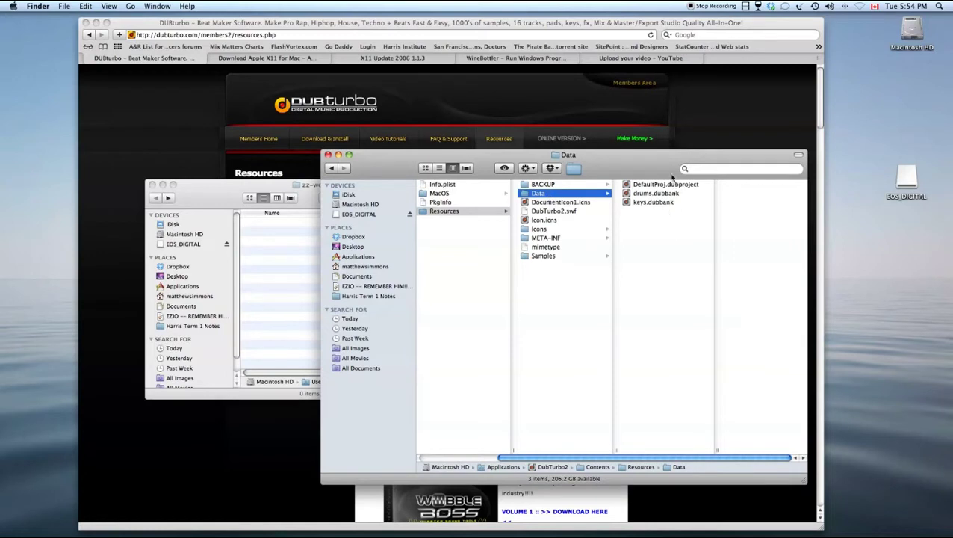
pyautogui.rightClick(651, 224)
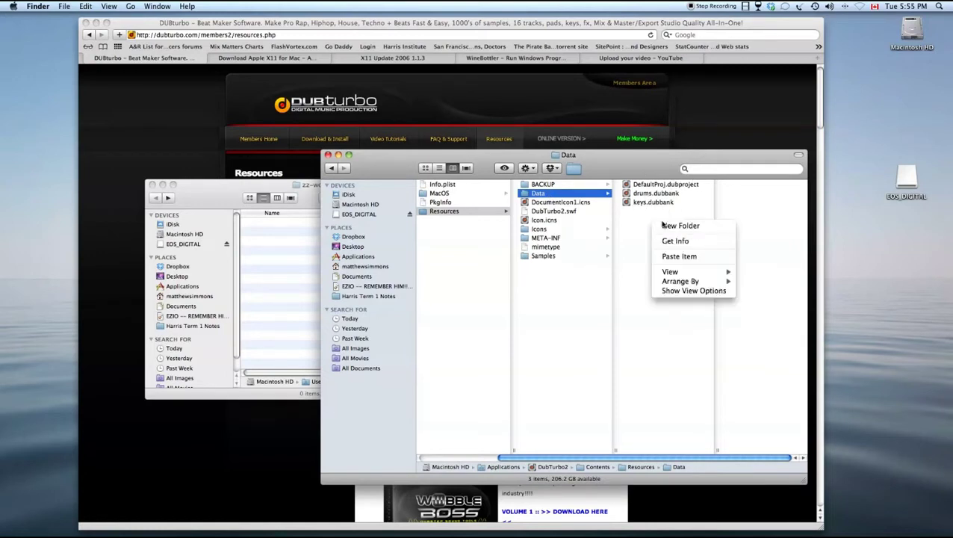
pyautogui.click(677, 256)
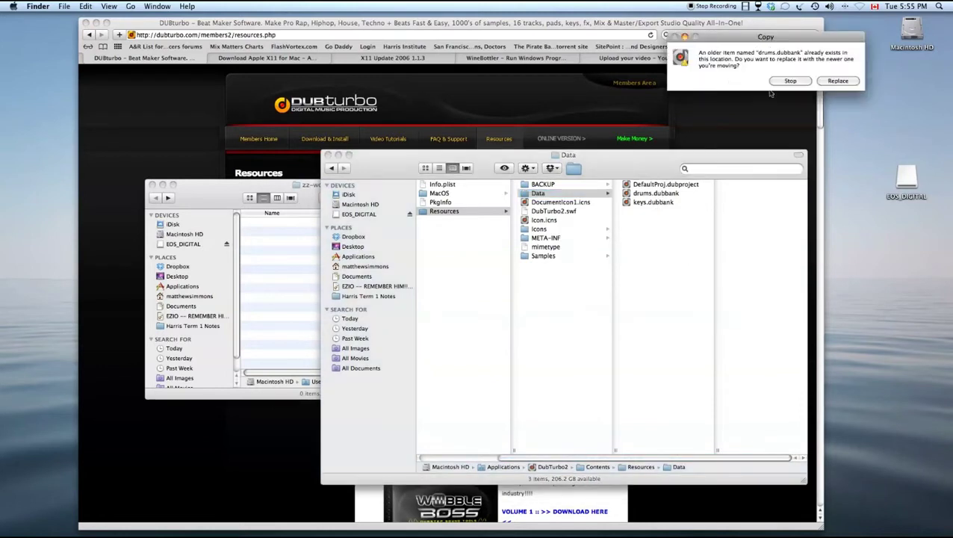
pyautogui.click(838, 81)
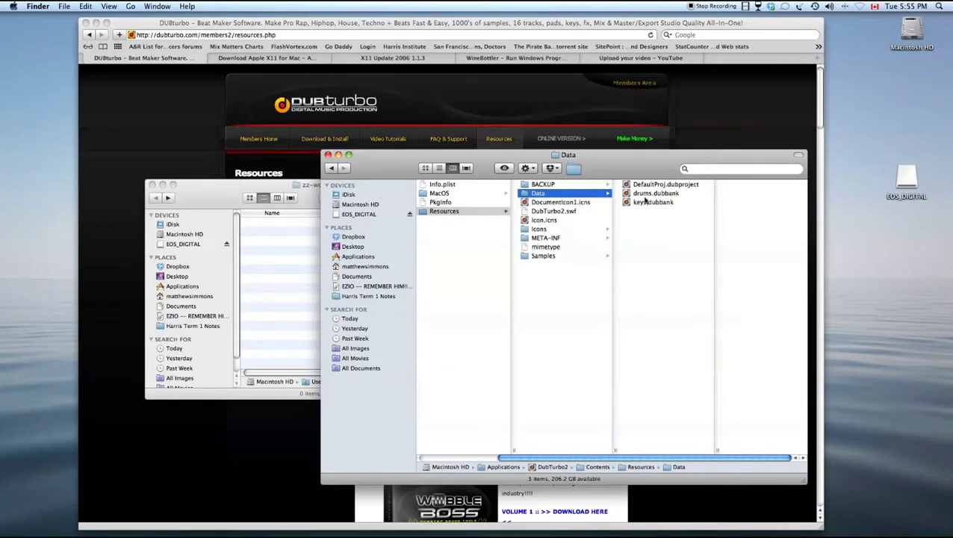
# Run ParseKEYS.exe through Wine to generate a new keys.dubbank
pyautogui.click(551, 257)
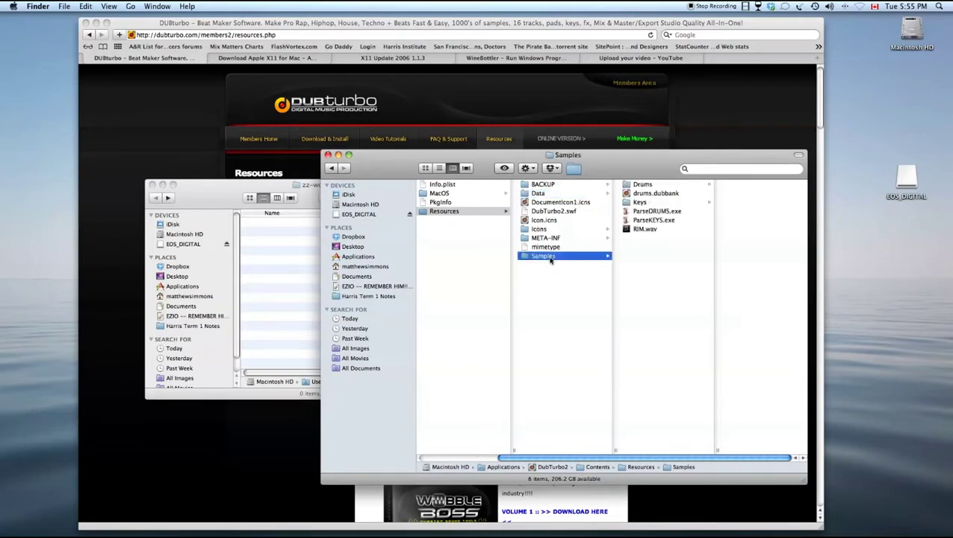
pyautogui.click(646, 194)
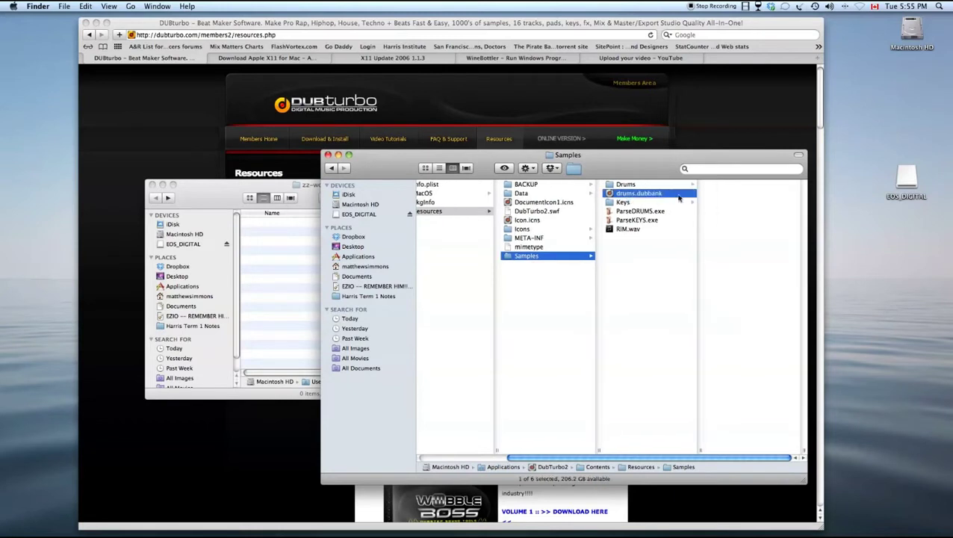
pyautogui.rightClick(632, 193)
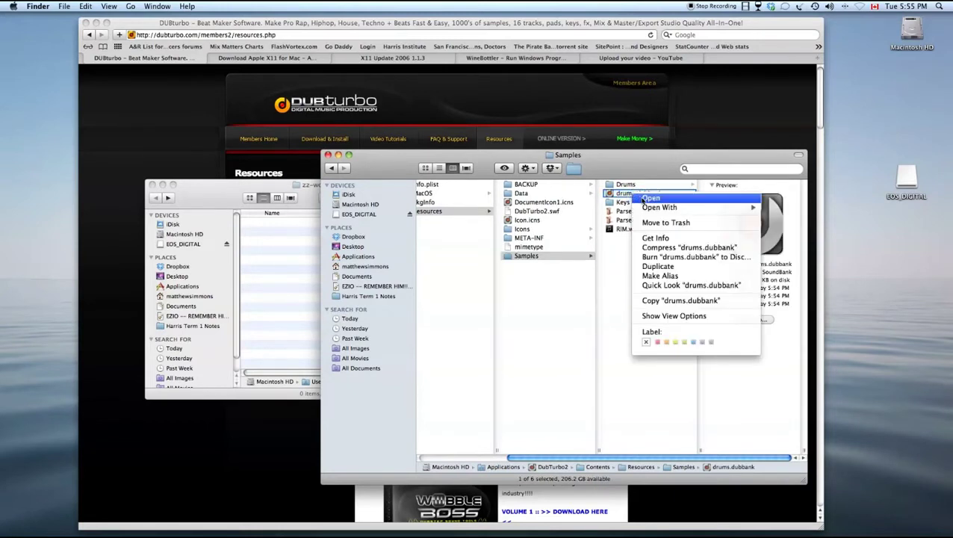
pyautogui.click(649, 198)
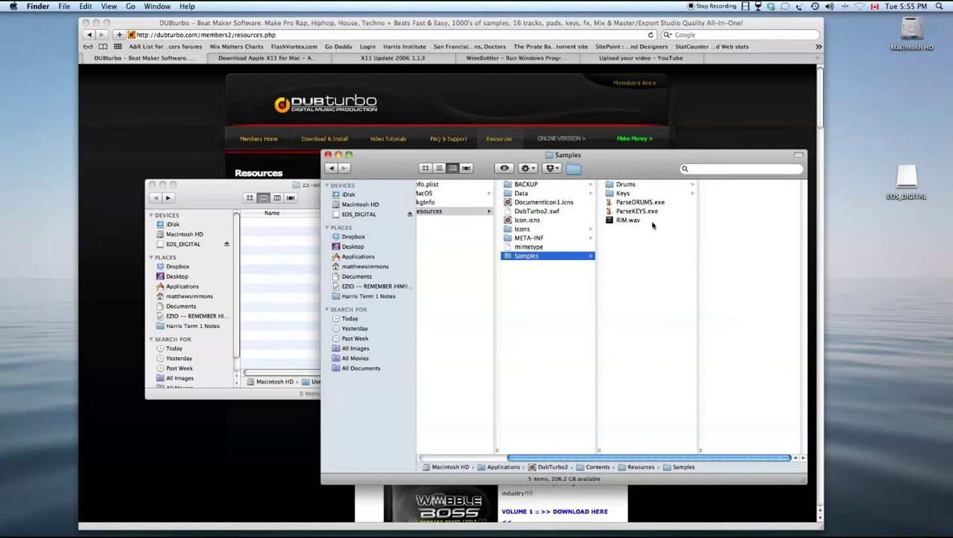
pyautogui.doubleClick(632, 212)
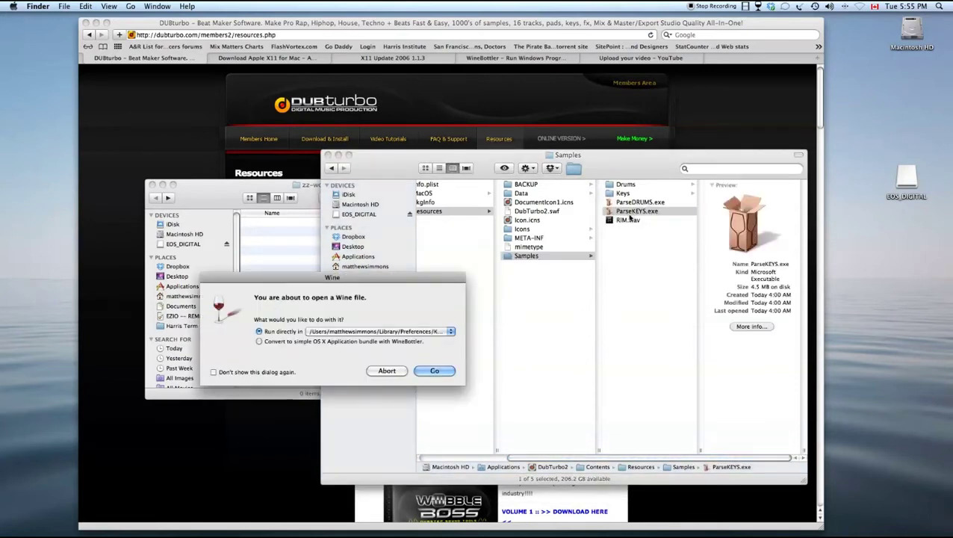
pyautogui.click(434, 372)
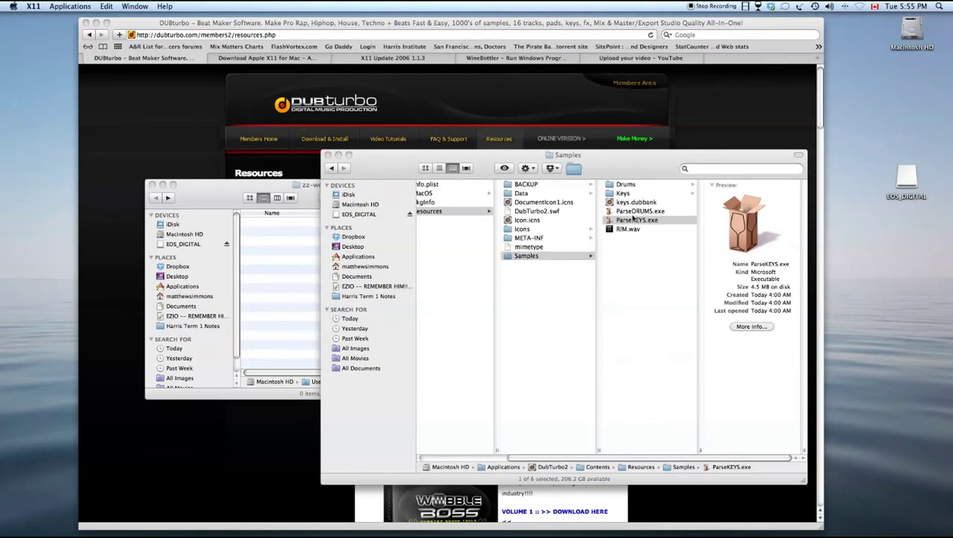
# Copy the new keys.dubbank into Resources/Data, replacing the older file
pyautogui.click(633, 203)
pyautogui.rightClick(633, 203)
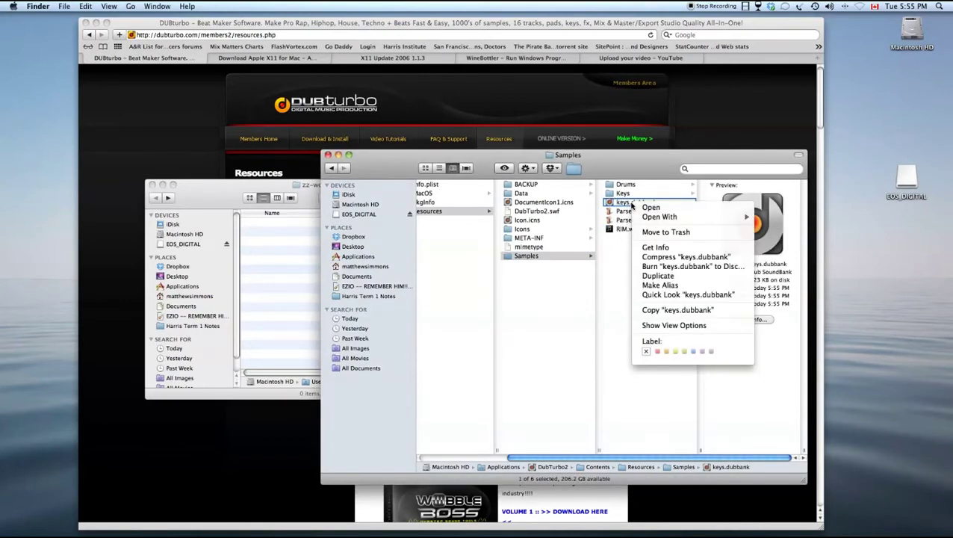
pyautogui.click(626, 207)
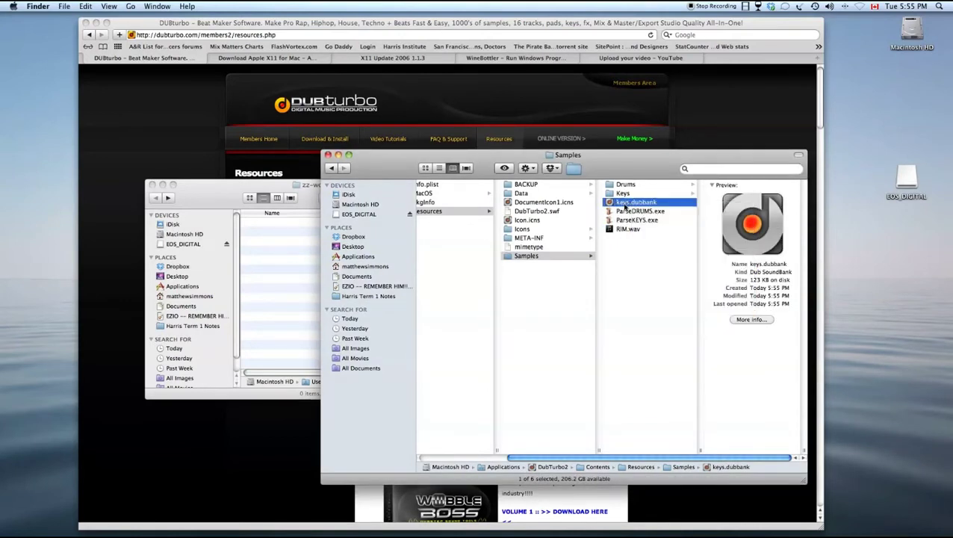
pyautogui.click(531, 195)
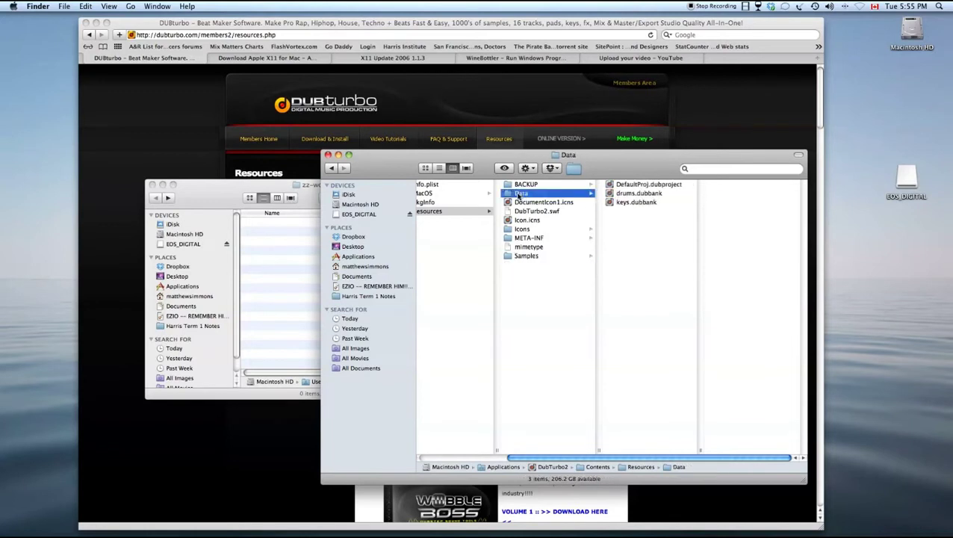
pyautogui.rightClick(625, 219)
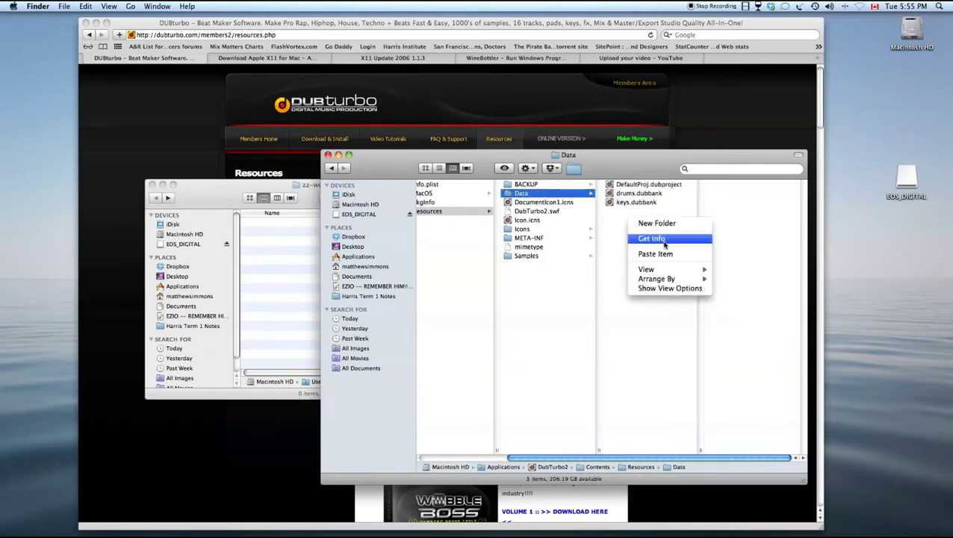
pyautogui.click(662, 255)
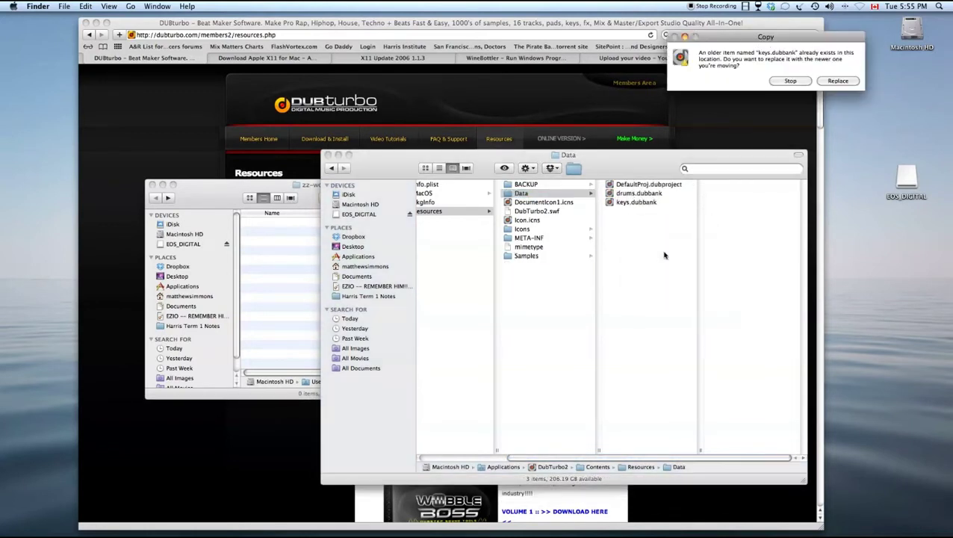
pyautogui.click(838, 82)
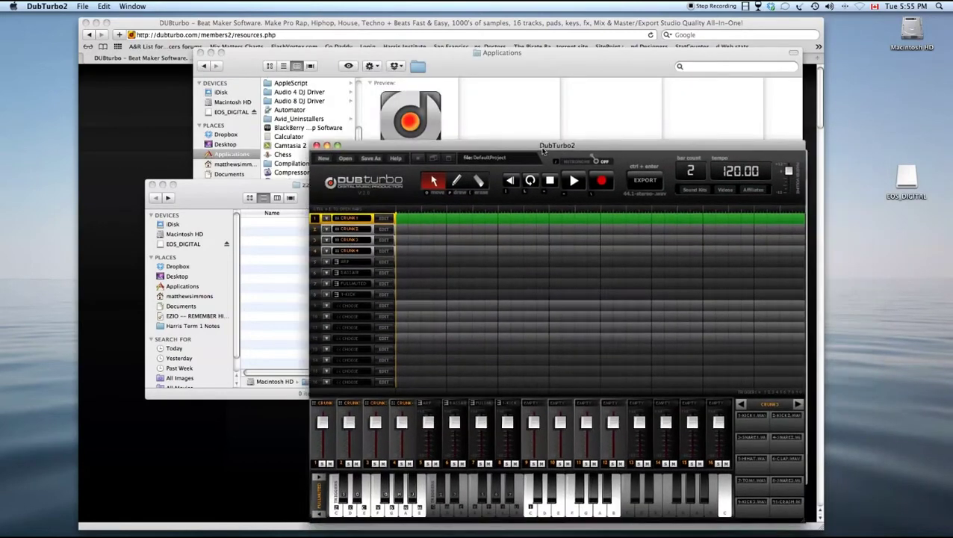
# Rearrange the DubTurbo2 and Finder Data windows, leaving the loaded DefaultProject in front
pyautogui.moveTo(543, 151); pyautogui.dragTo(463, 84)
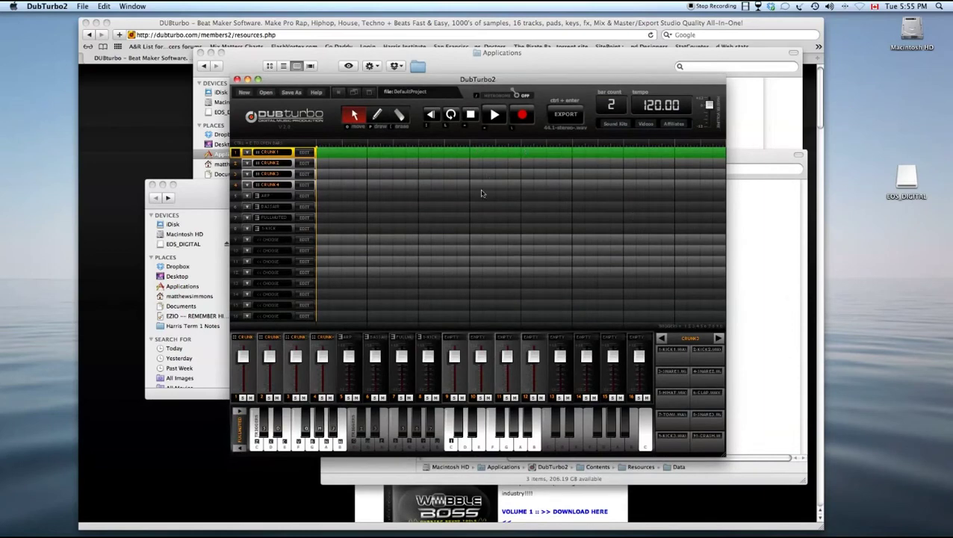
pyautogui.click(776, 311)
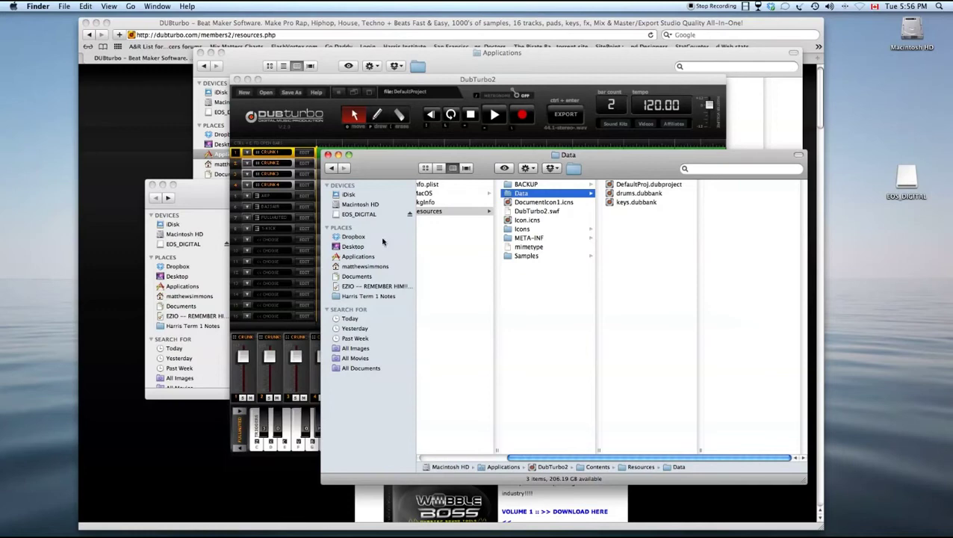
pyautogui.moveTo(434, 152); pyautogui.dragTo(455, 176)
pyautogui.click(433, 158)
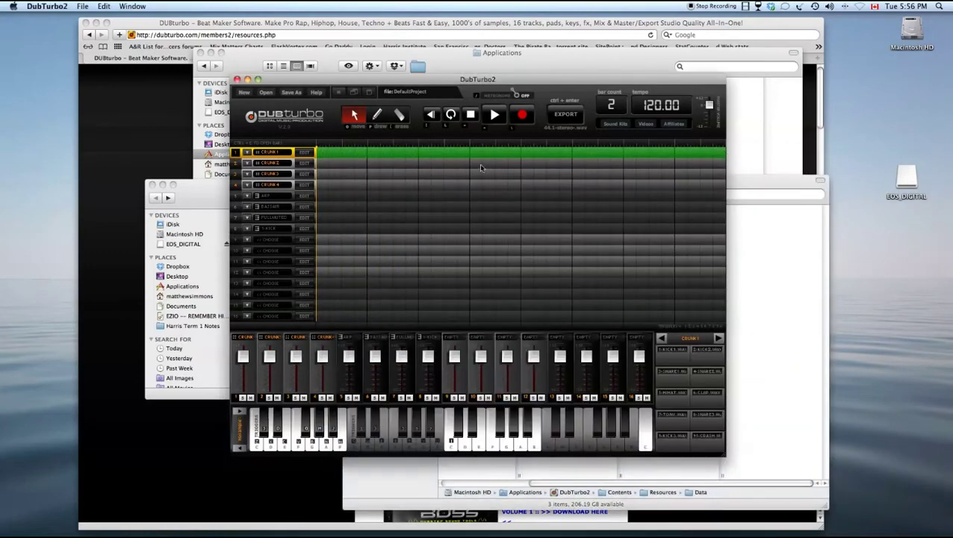
# In Finder, check the zz-KEYS-wubs span files under Samples > Keys, then the Drums folder
pyautogui.click(752, 306)
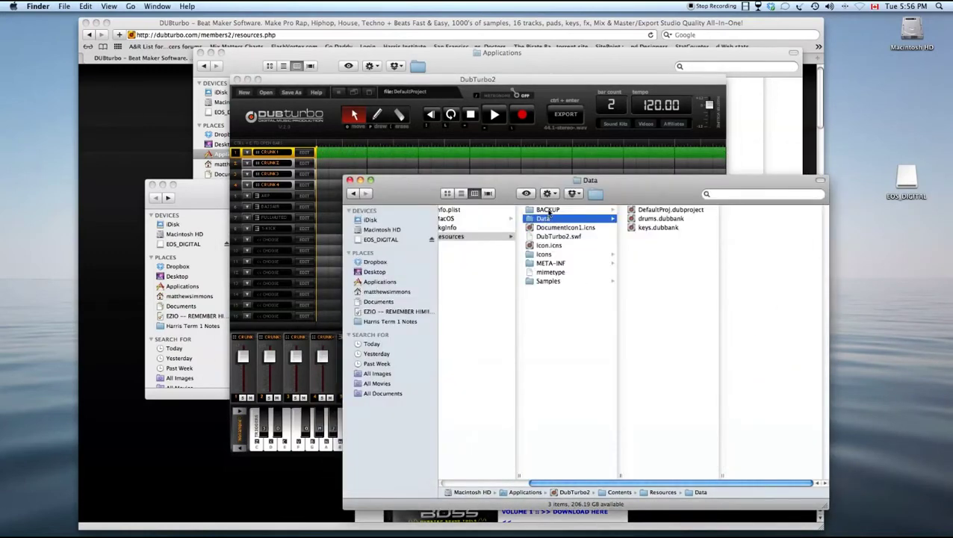
pyautogui.click(547, 210)
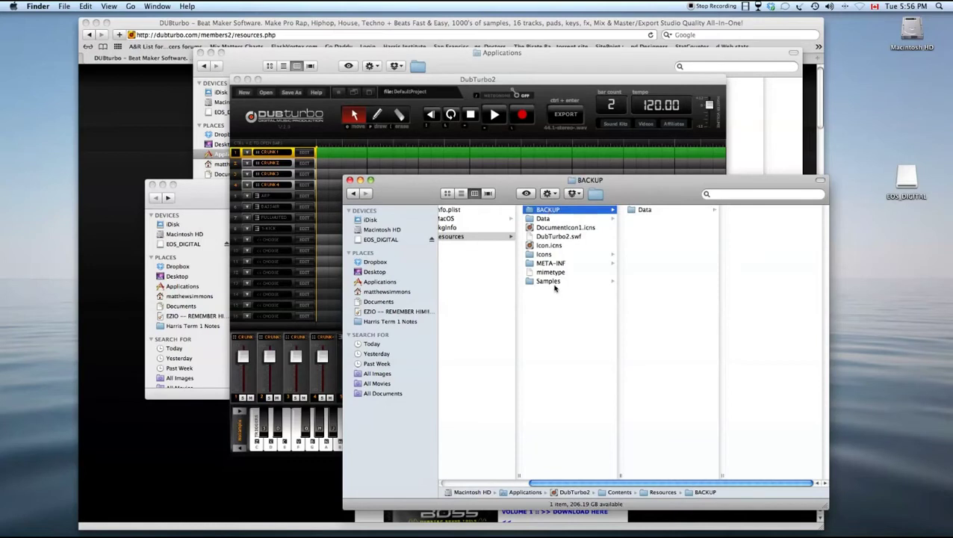
pyautogui.click(549, 282)
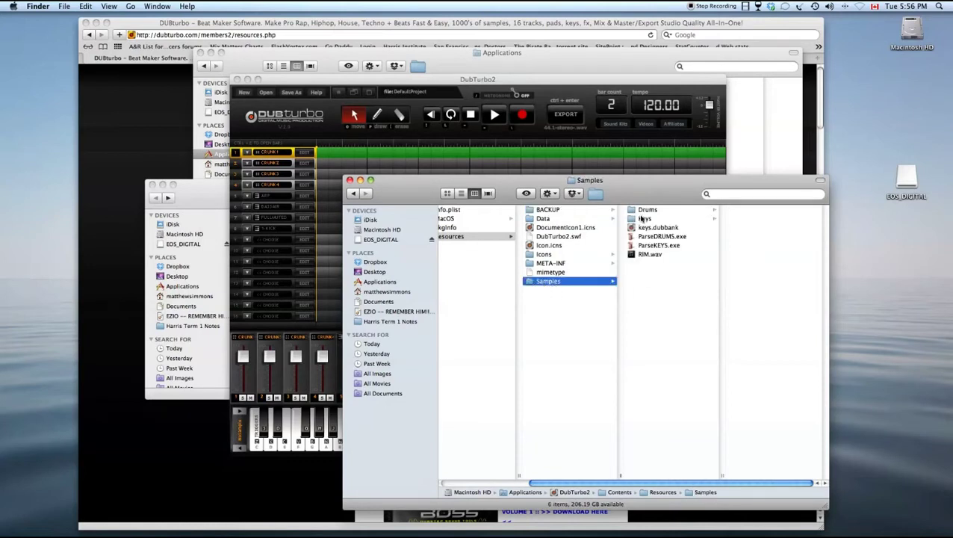
pyautogui.click(641, 218)
pyautogui.scroll(-10, 748, 361)
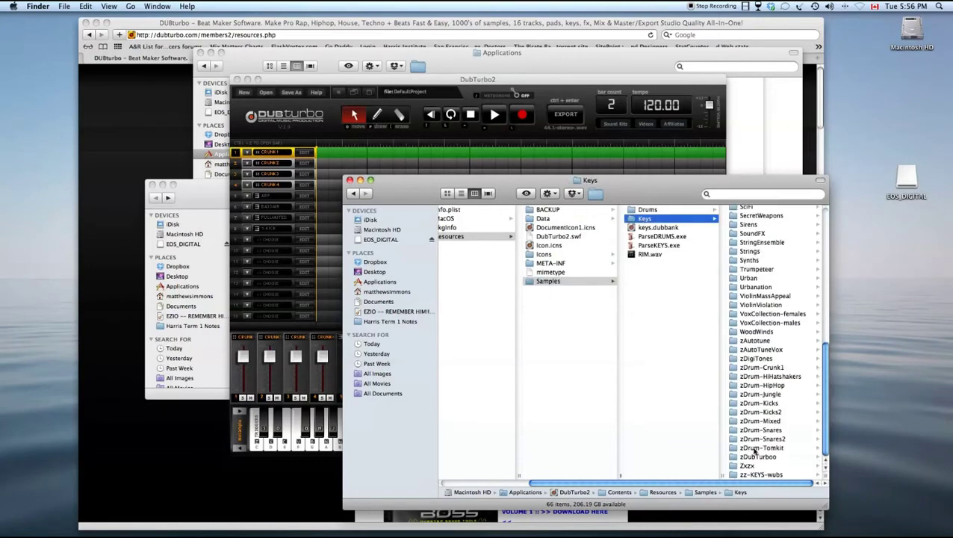
pyautogui.click(756, 474)
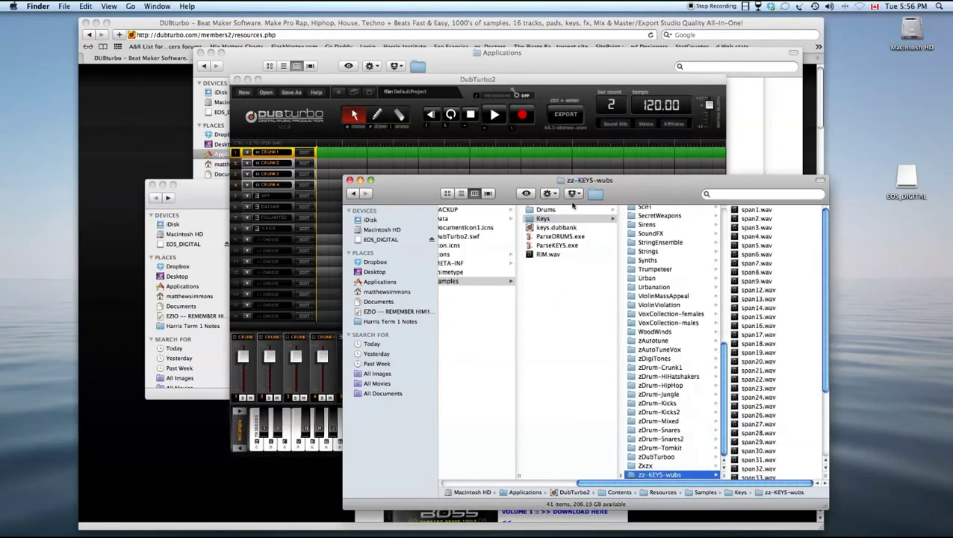
pyautogui.click(574, 209)
pyautogui.scroll(-15, 647, 366)
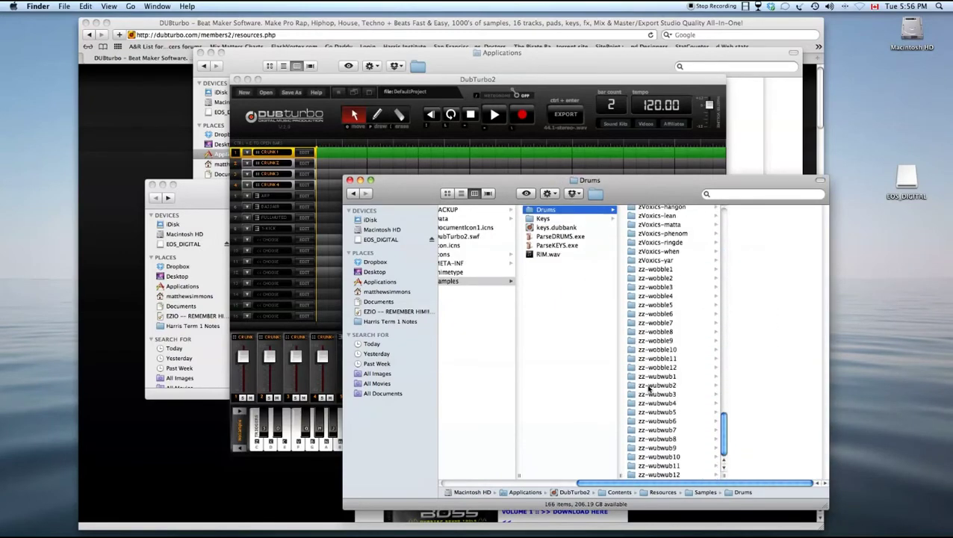
pyautogui.hscroll(-5, 639, 485)
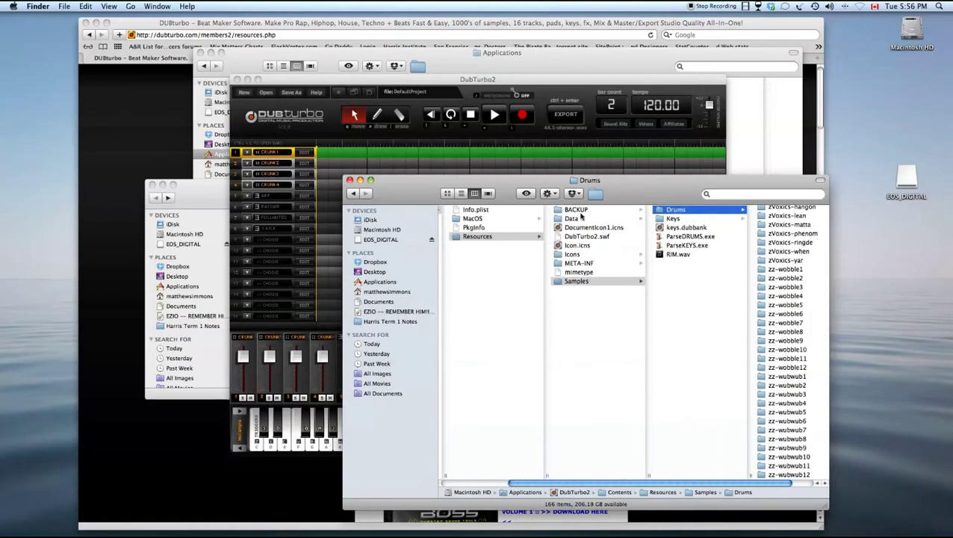
# Open BACKUP > Data and select both drums.dubbank and keys.dubbank
pyautogui.click(580, 212)
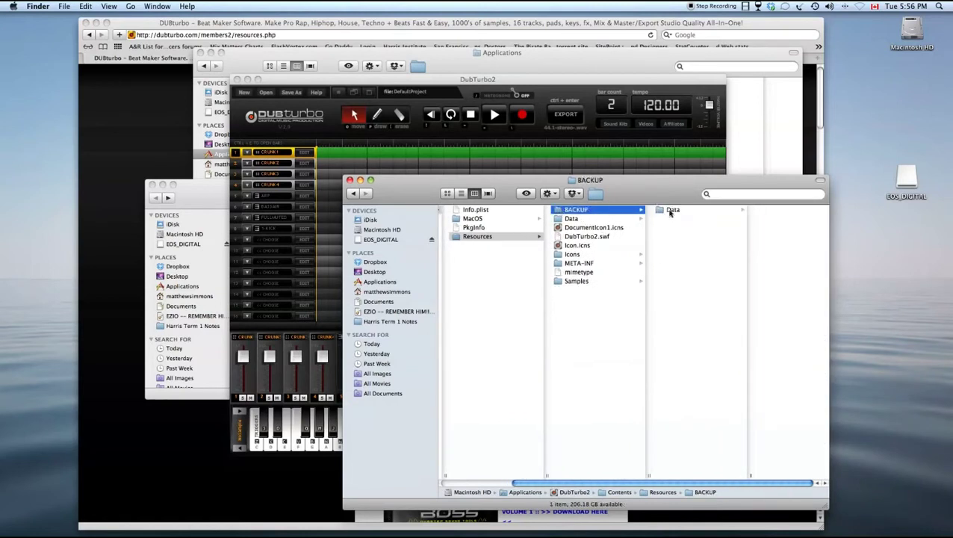
pyautogui.click(670, 211)
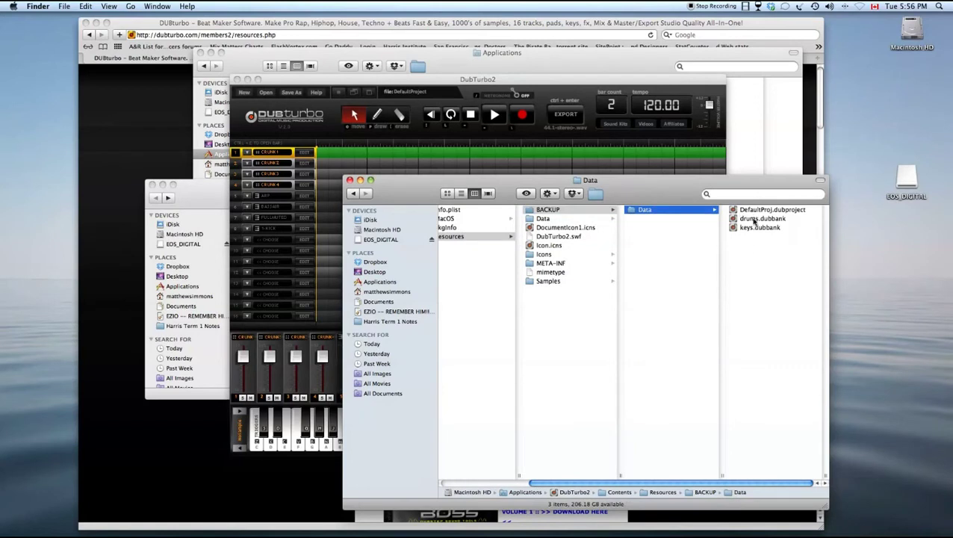
pyautogui.click(756, 218)
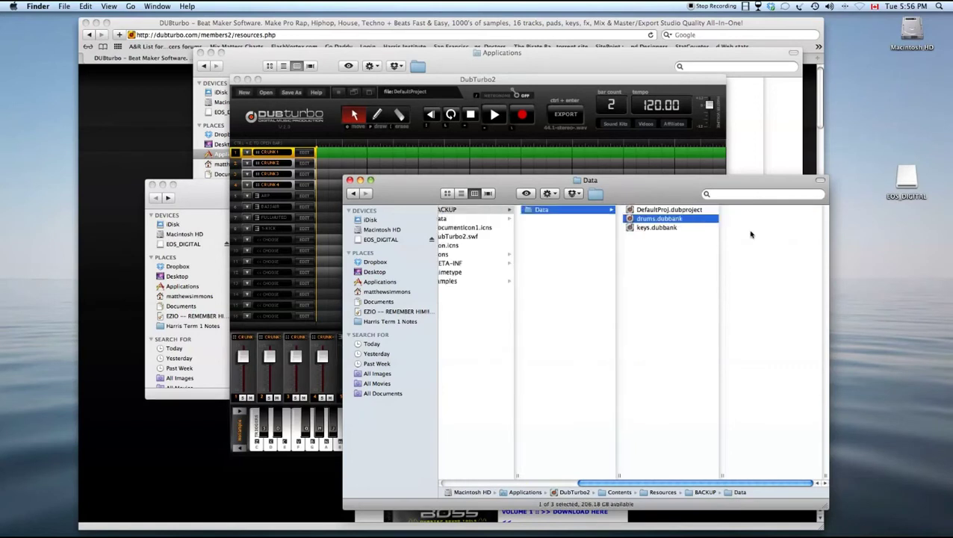
pyautogui.keyDown('shift'); pyautogui.click(640, 228); pyautogui.keyUp('shift')
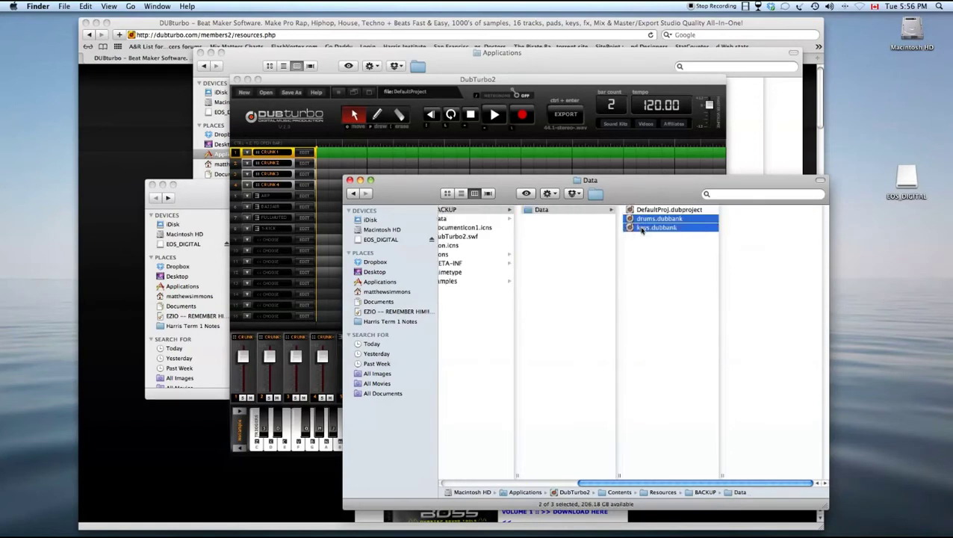
pyautogui.click(538, 482)
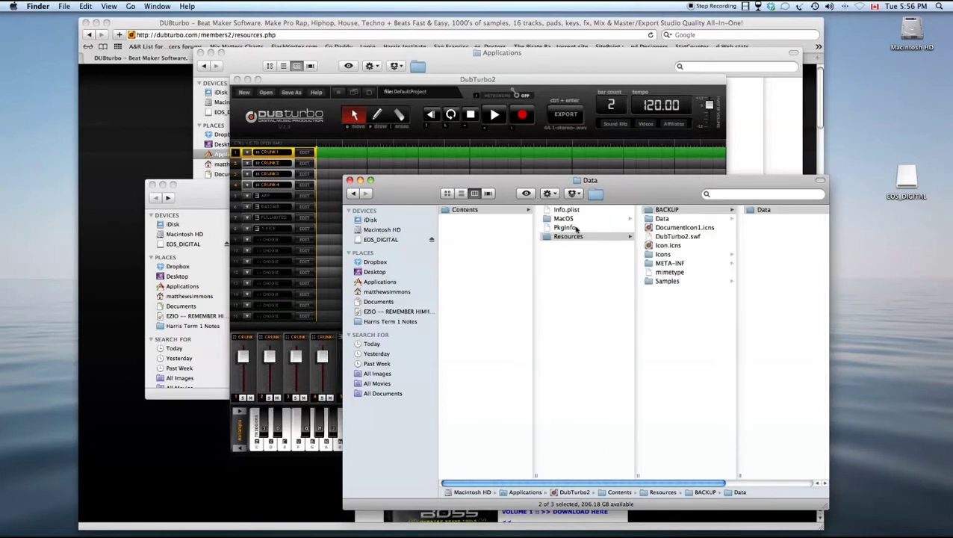
# Back in DubTurbo2, fill the CRUNK 1 track row with notes across the bars
pyautogui.click(476, 150)
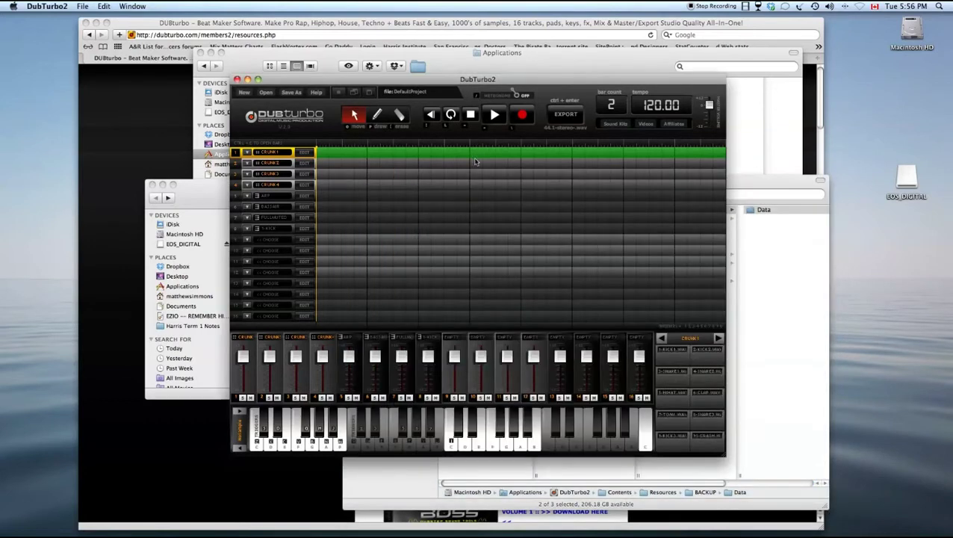
pyautogui.click(516, 152)
pyautogui.click(378, 115)
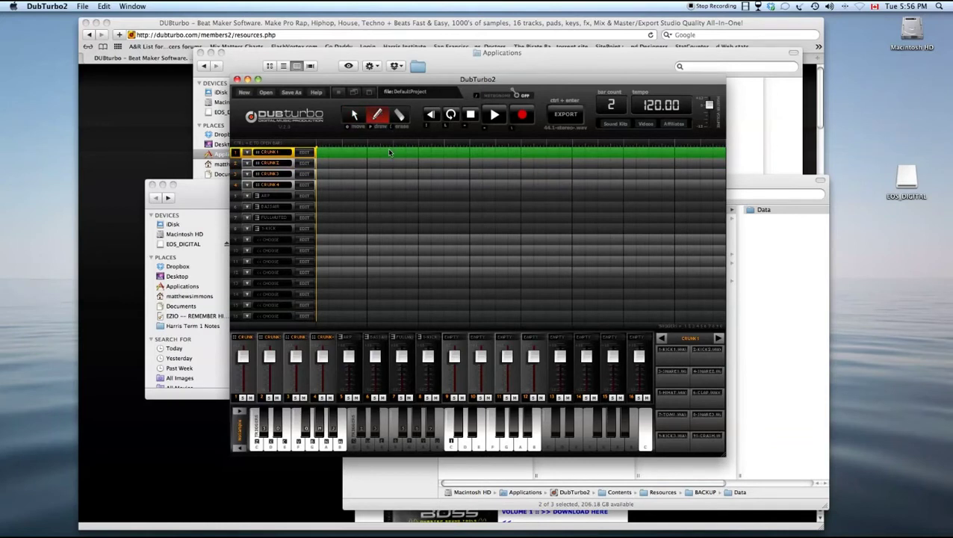
pyautogui.moveTo(386, 154)
pyautogui.mouseDown()
pyautogui.moveTo(718, 192)
pyautogui.moveTo(743, 185)
pyautogui.mouseUp()
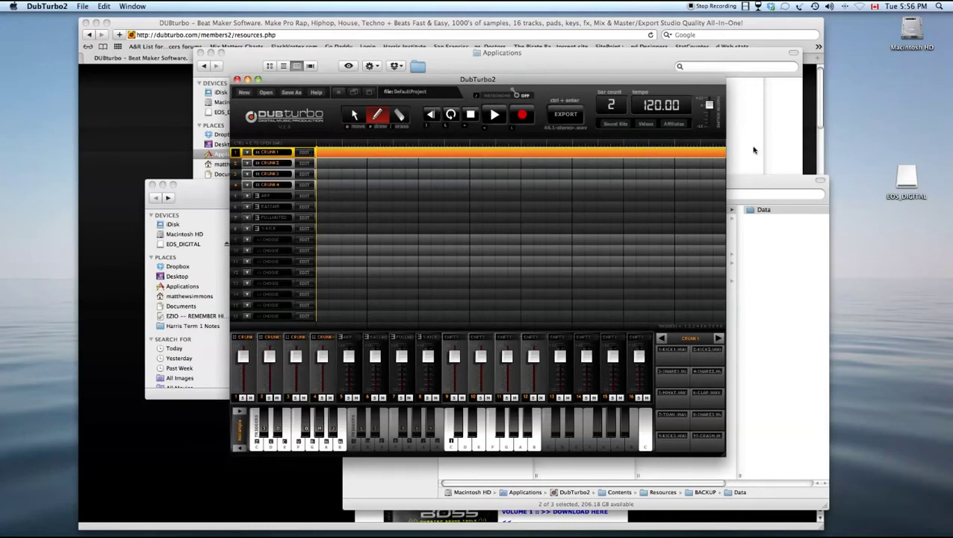
# Set the bar count to 4 and add a pattern to track 2 across bars 1 and 2
pyautogui.click(612, 105)
pyautogui.write('4')
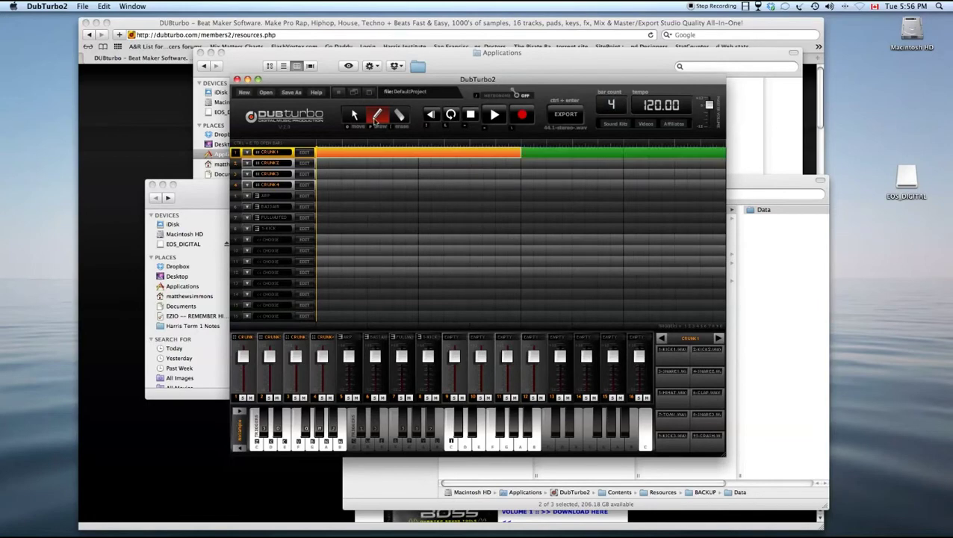
pyautogui.click(377, 165)
pyautogui.click(494, 173)
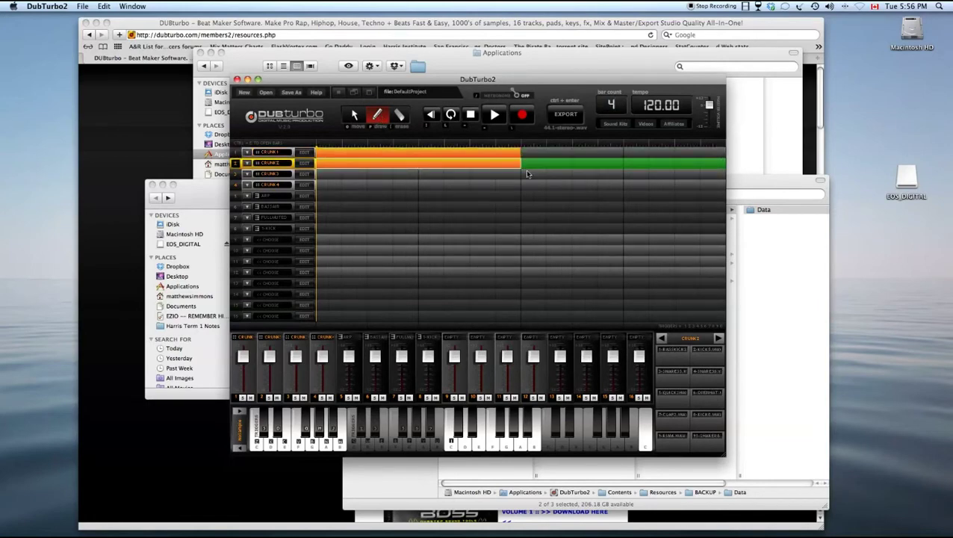
# Load the ZZ-WUBWUB11 kit onto track 2 and audition several of its WUB.WAV pads
pyautogui.click(303, 163)
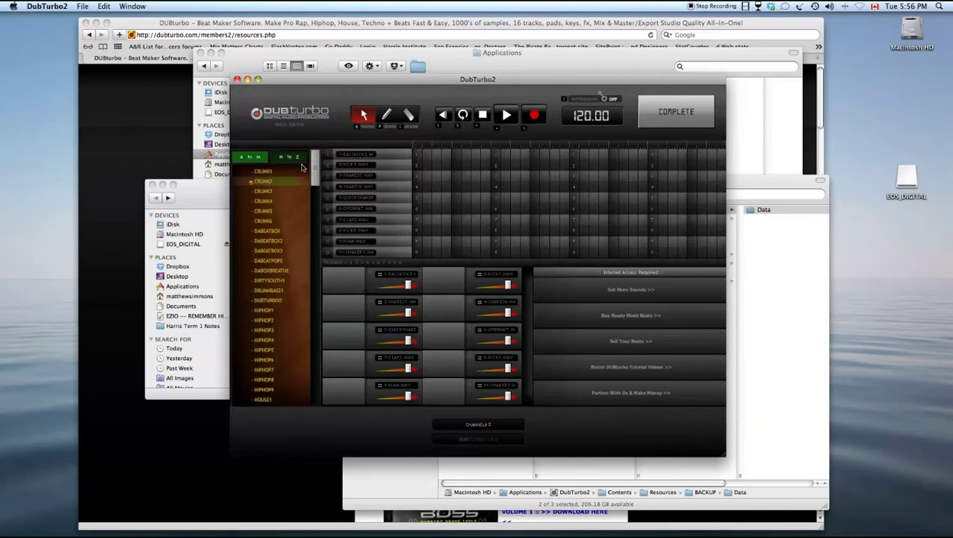
pyautogui.moveTo(318, 166); pyautogui.dragTo(316, 386)
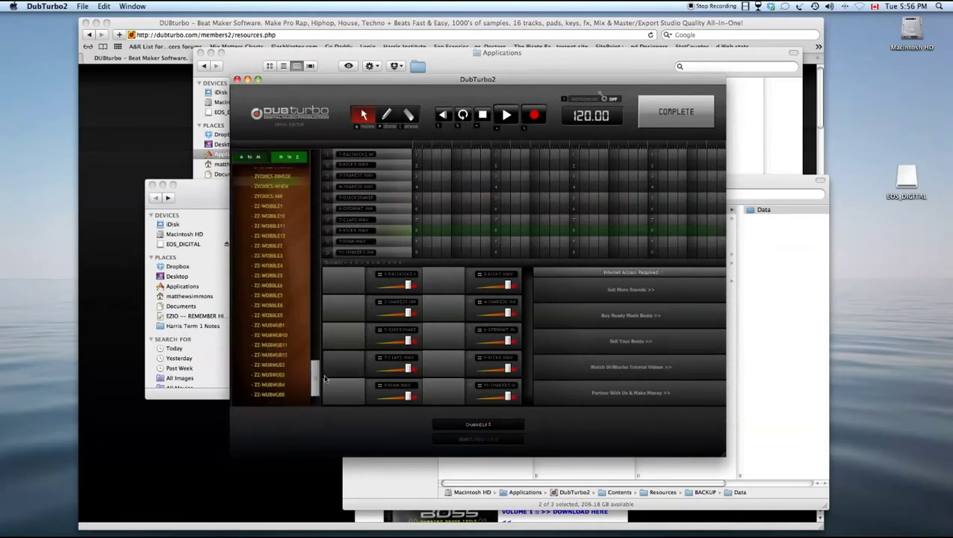
pyautogui.click(276, 308)
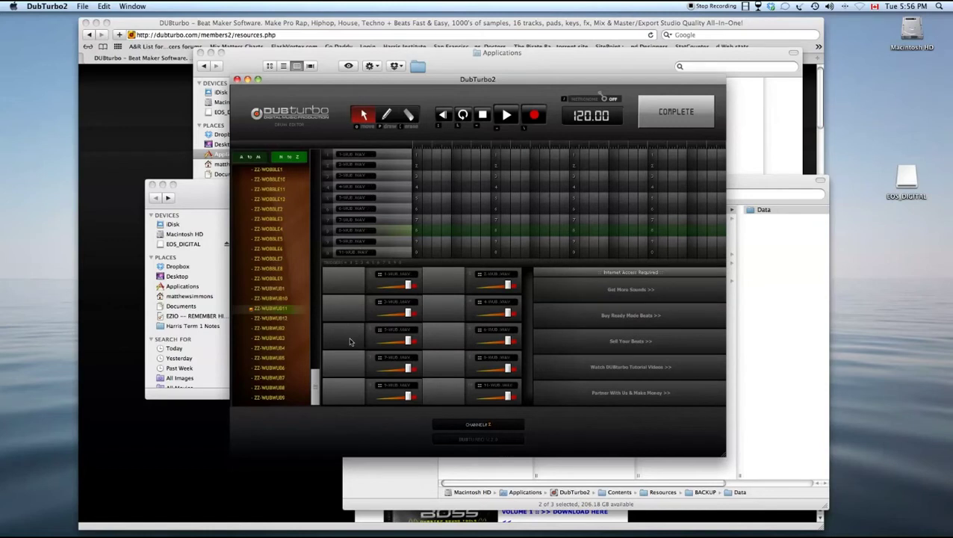
pyautogui.click(443, 336)
pyautogui.click(436, 341)
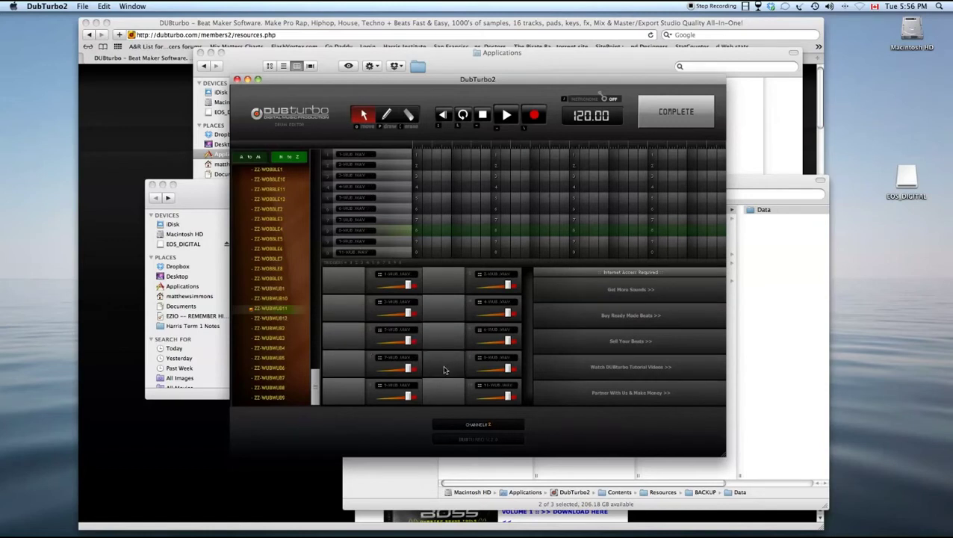
pyautogui.click(444, 369)
pyautogui.click(450, 392)
pyautogui.click(347, 370)
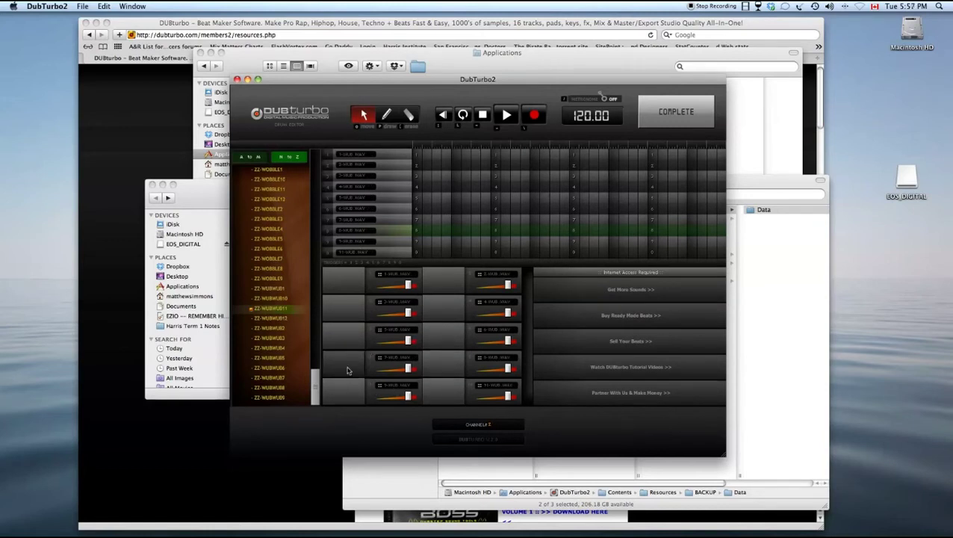
pyautogui.click(347, 371)
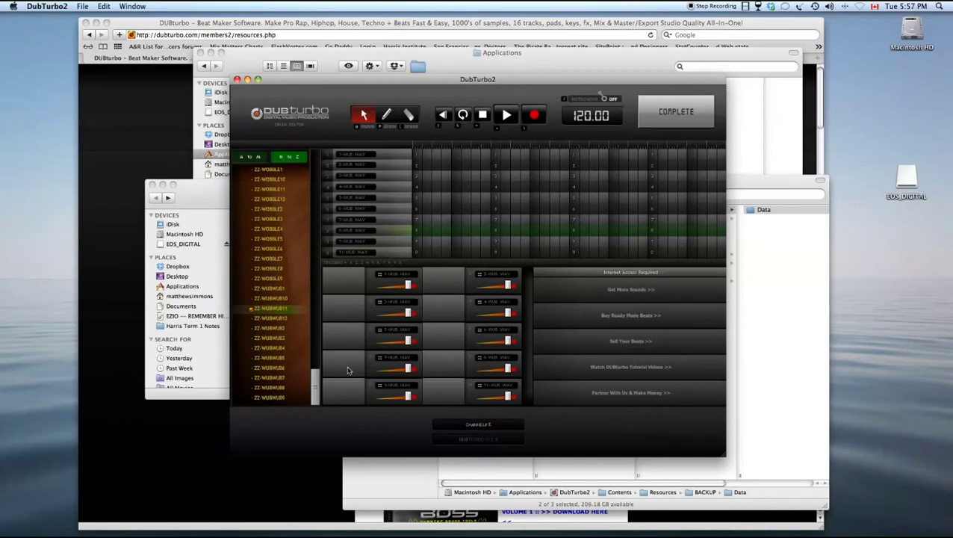
pyautogui.click(348, 171)
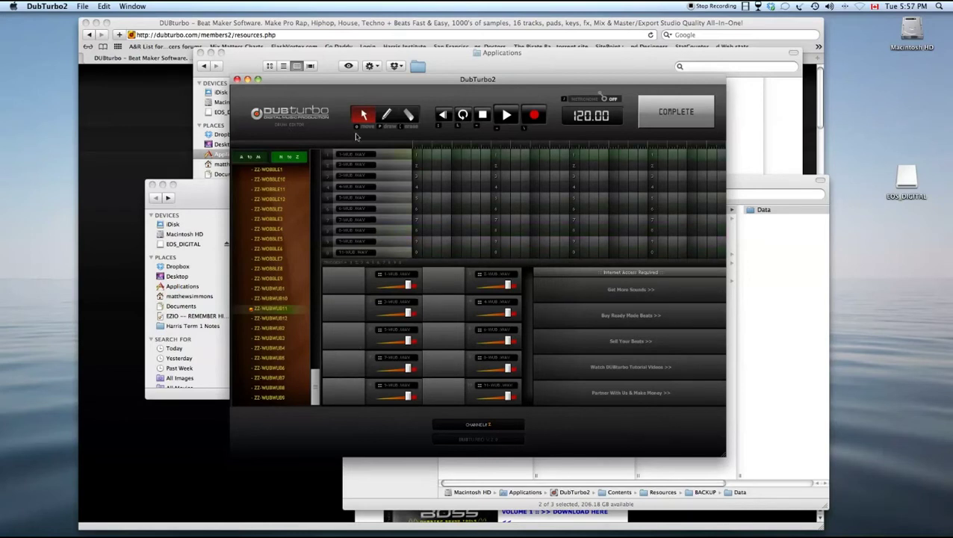
# Return to the sequencer and draw a two-bar pattern block on the keys track
pyautogui.click(676, 112)
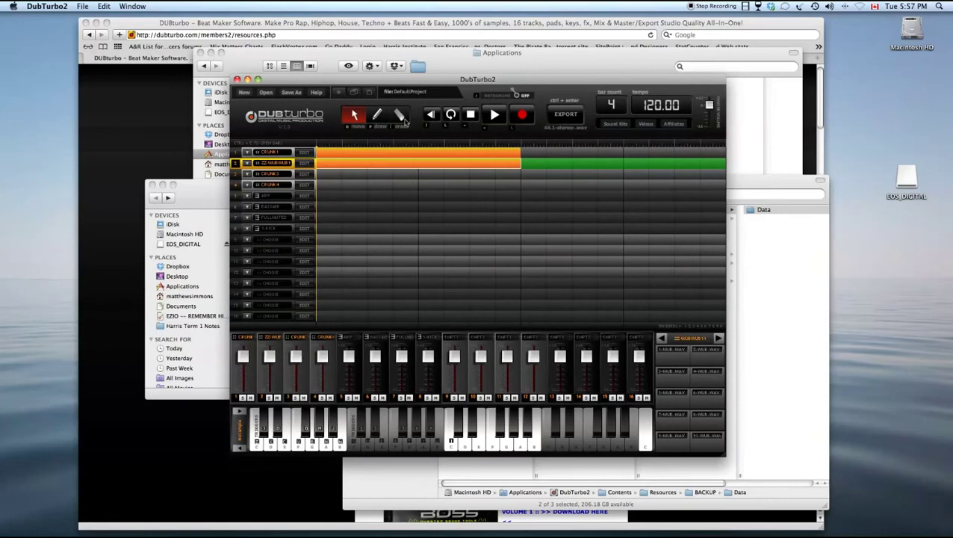
pyautogui.click(385, 118)
pyautogui.moveTo(330, 208); pyautogui.dragTo(528, 208)
# Load the ZZ-KEYS-WUBS SPAN3 sound from the N-Z list, test it on keys, and complete
pyautogui.click(305, 197)
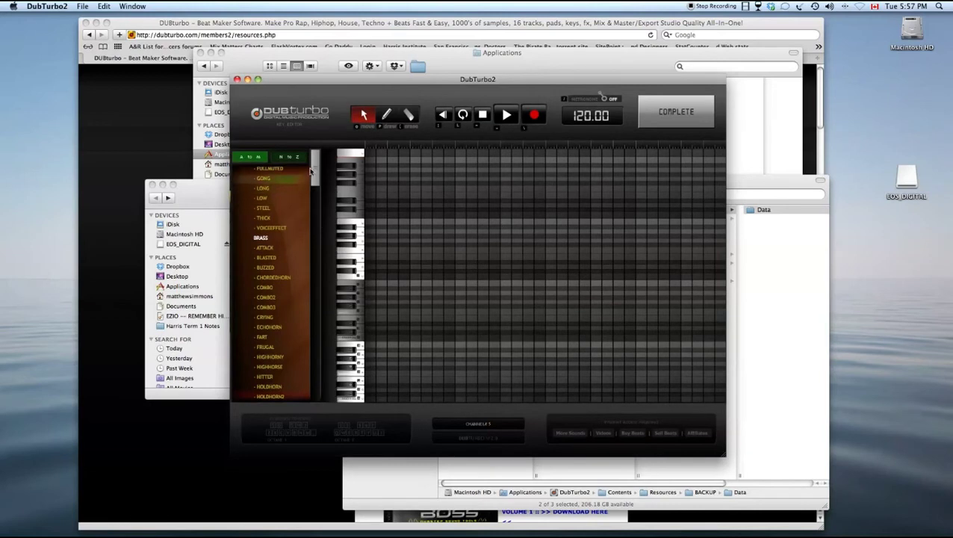
pyautogui.click(297, 158)
pyautogui.moveTo(317, 179); pyautogui.dragTo(318, 378)
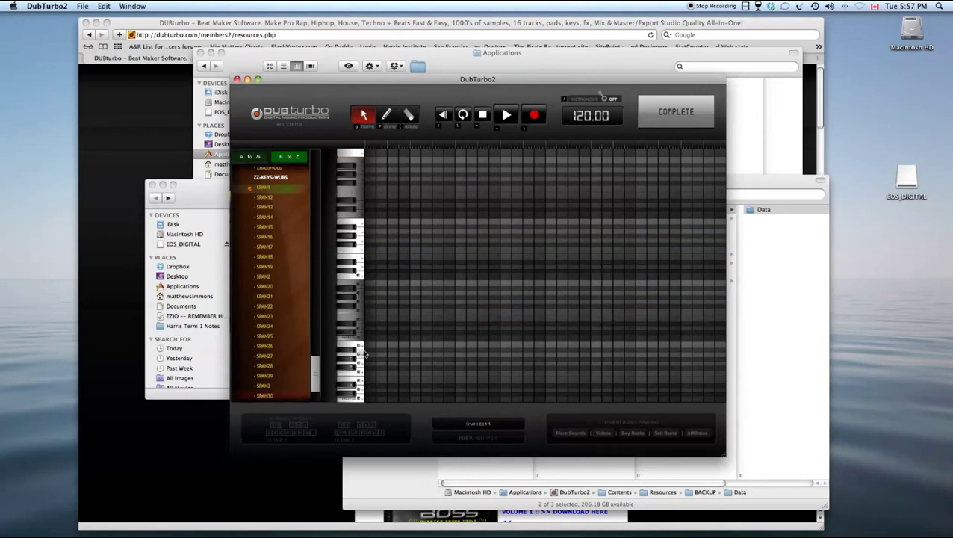
pyautogui.click(294, 272)
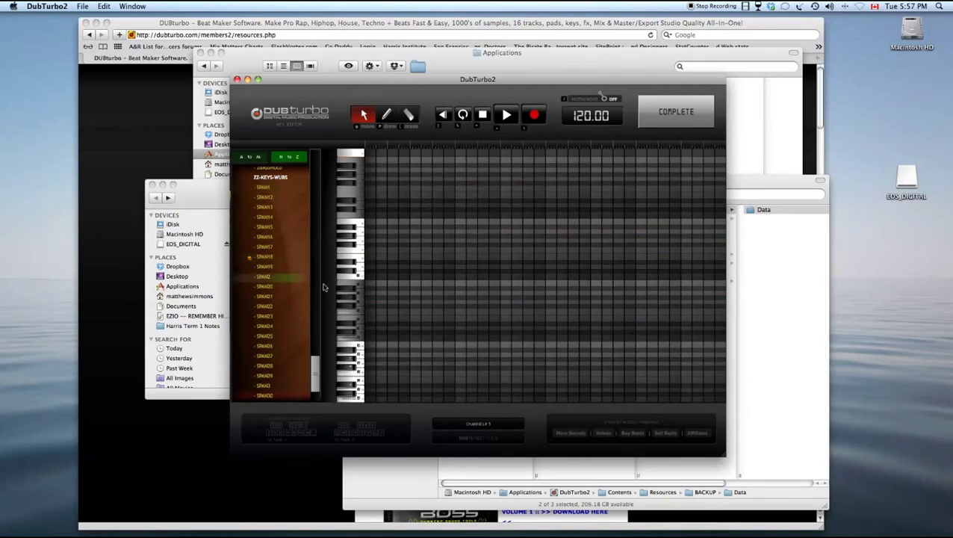
pyautogui.click(359, 371)
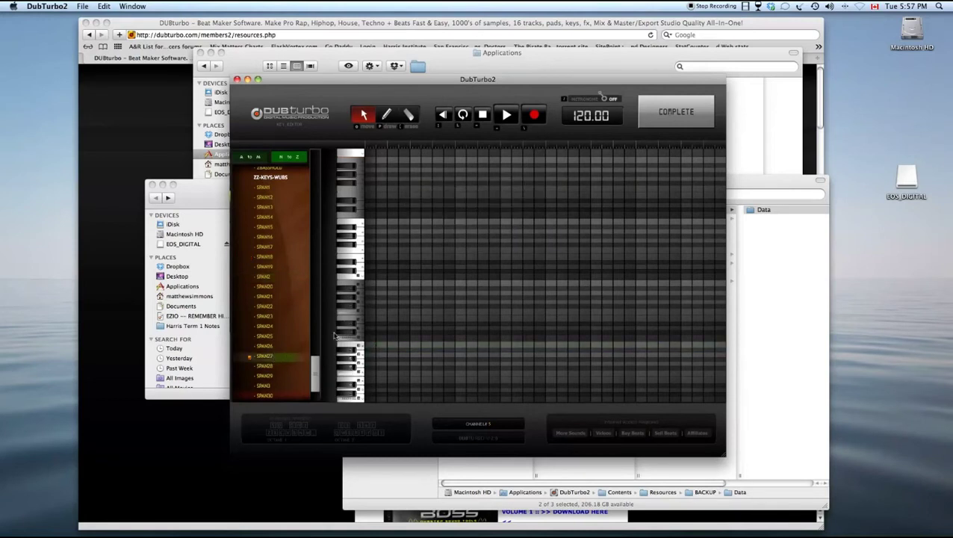
pyautogui.click(261, 386)
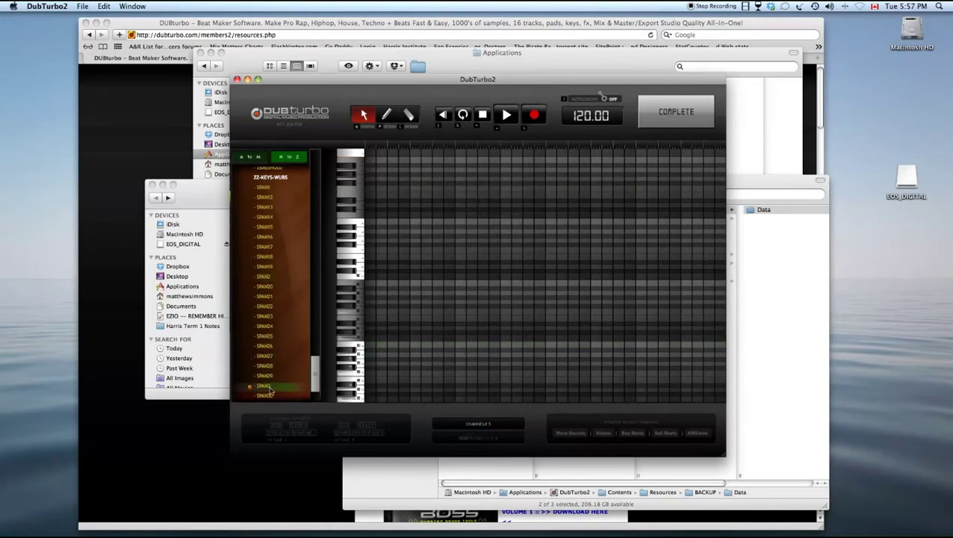
pyautogui.click(359, 345)
pyautogui.click(358, 347)
pyautogui.click(358, 338)
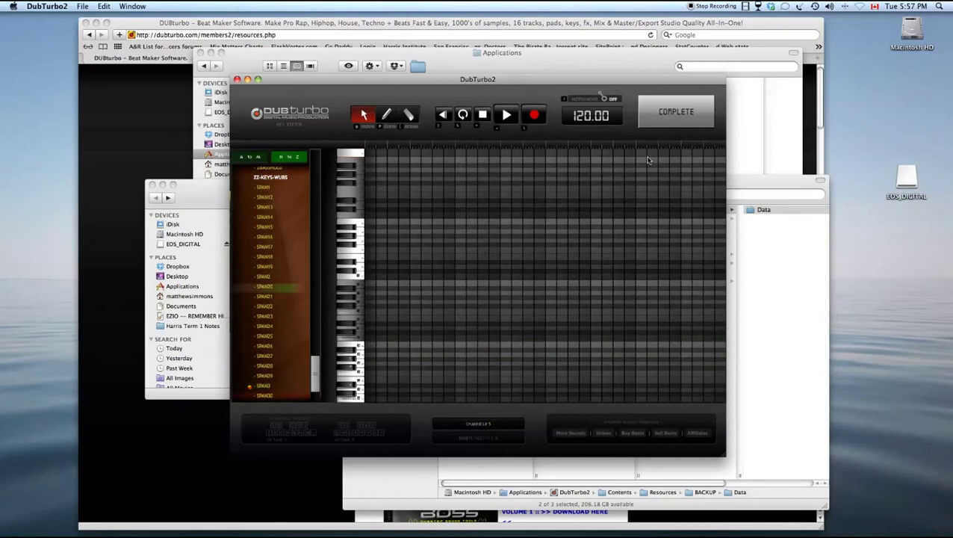
pyautogui.click(676, 112)
# Reopen and close track 2's drum-kit editor, then shift the DubTurbo2 window slightly left
pyautogui.click(354, 158)
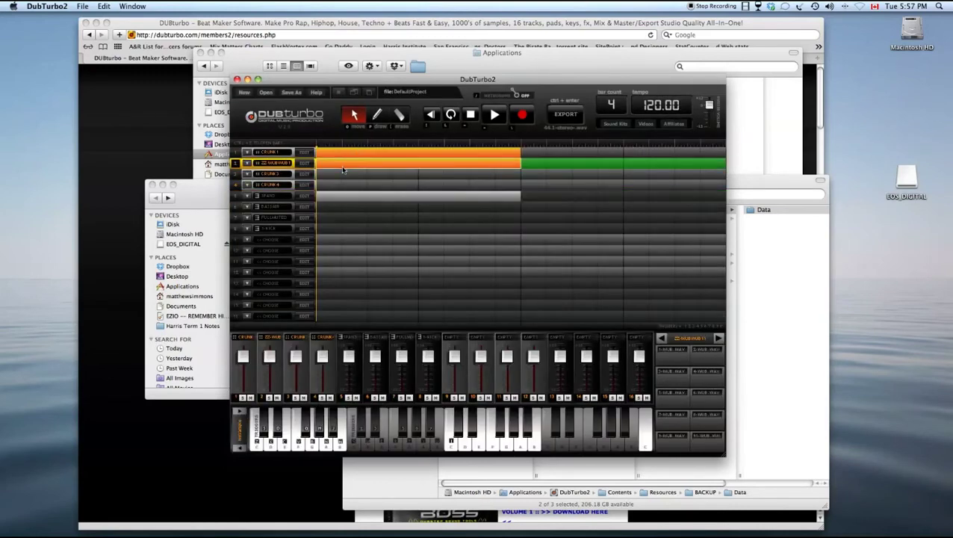
pyautogui.click(310, 161)
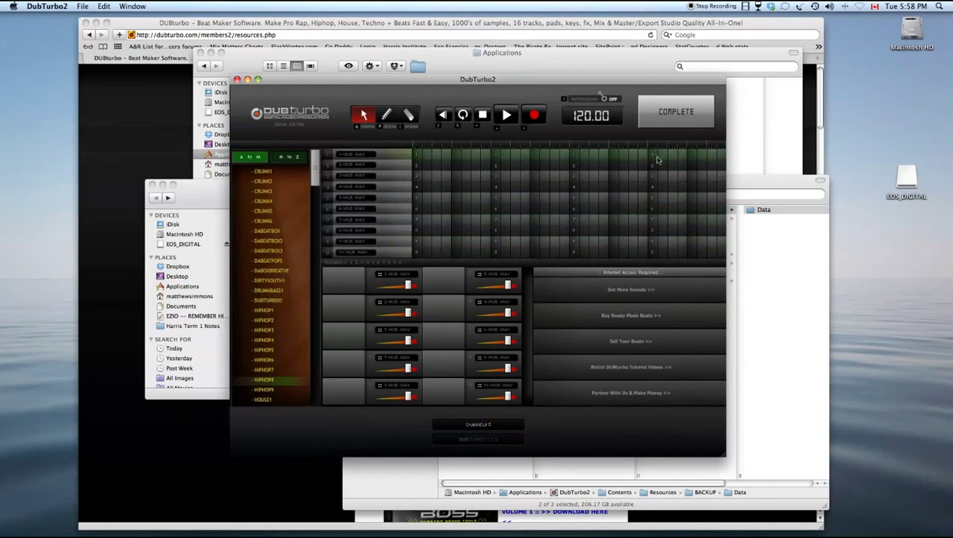
pyautogui.click(686, 117)
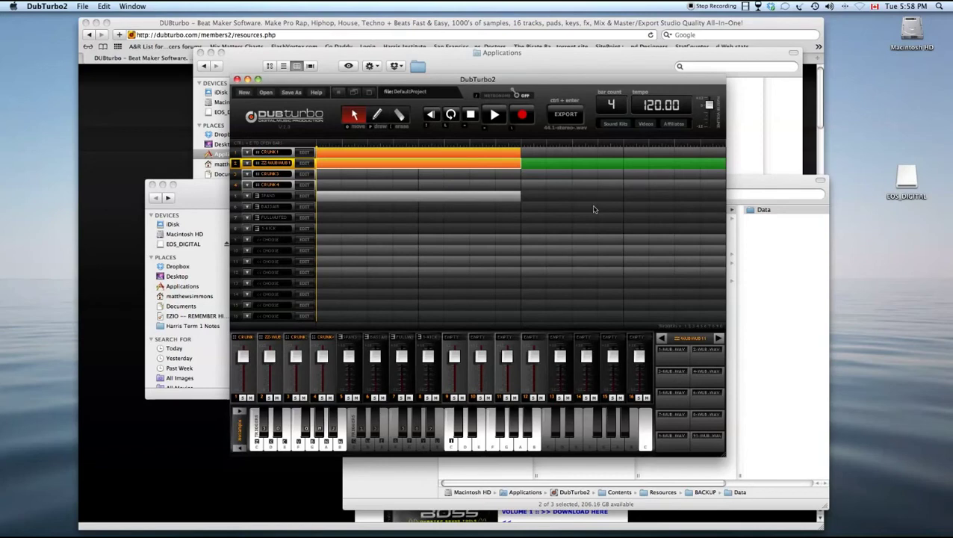
pyautogui.moveTo(558, 81); pyautogui.dragTo(499, 87)
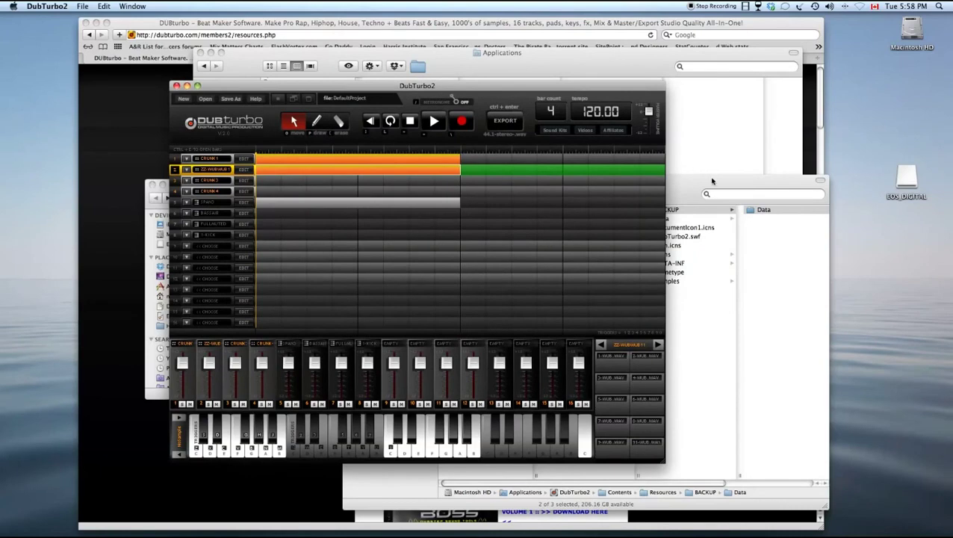
# In Finder's Samples folder, inspect Drums > Crunk3's wav files, then return to Keys
pyautogui.click(712, 180)
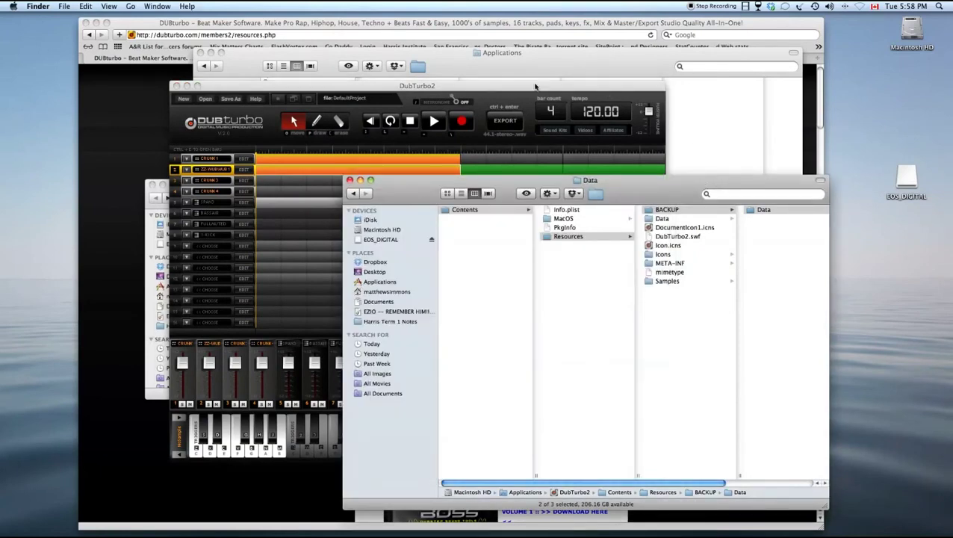
pyautogui.moveTo(535, 87); pyautogui.dragTo(574, 96)
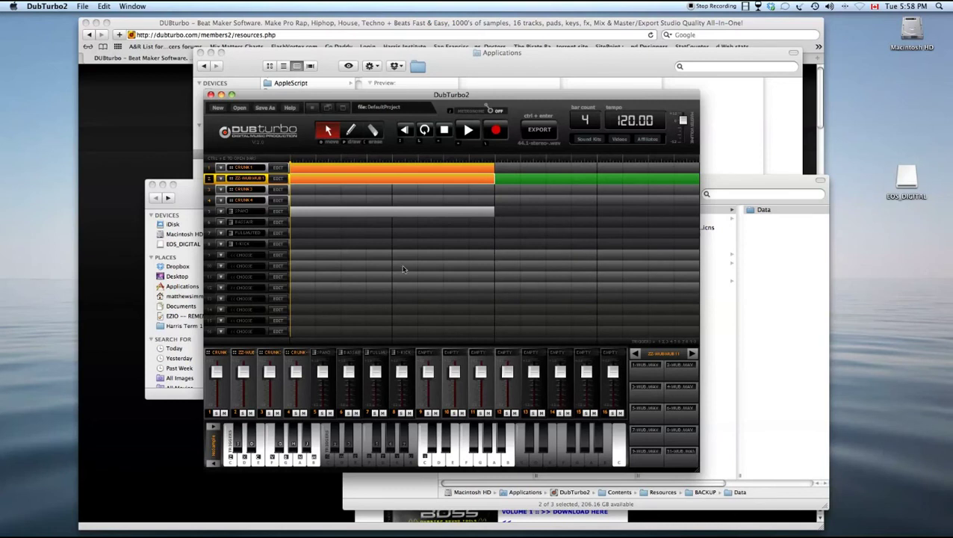
pyautogui.click(798, 263)
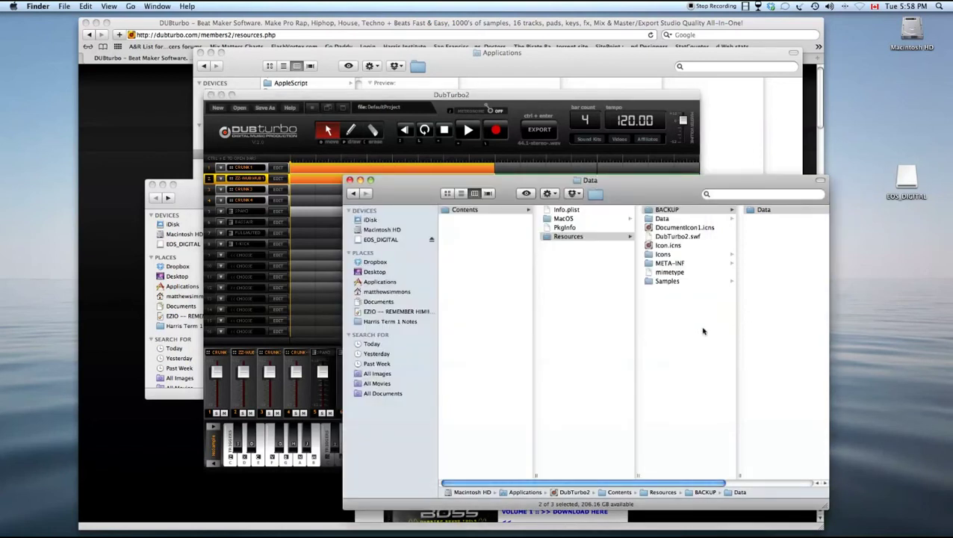
pyautogui.click(668, 280)
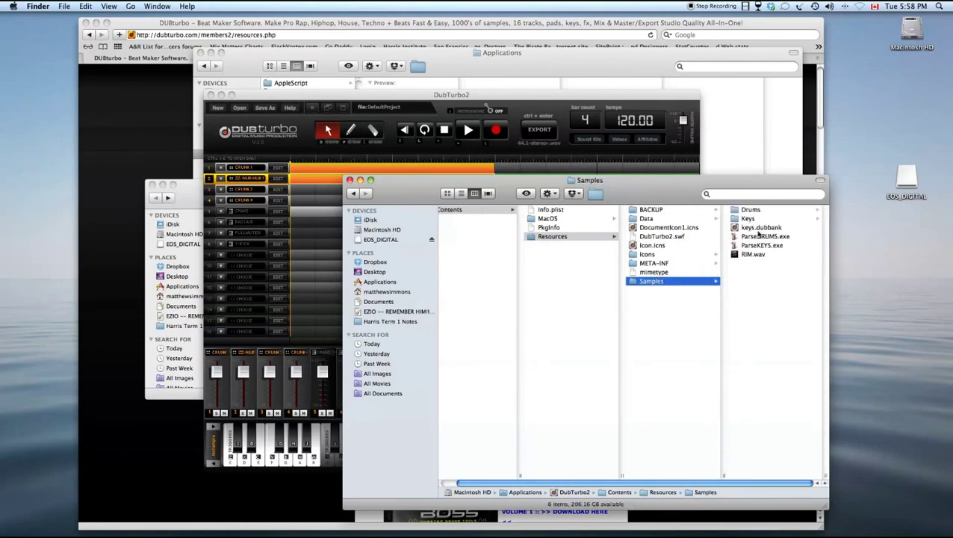
pyautogui.click(747, 219)
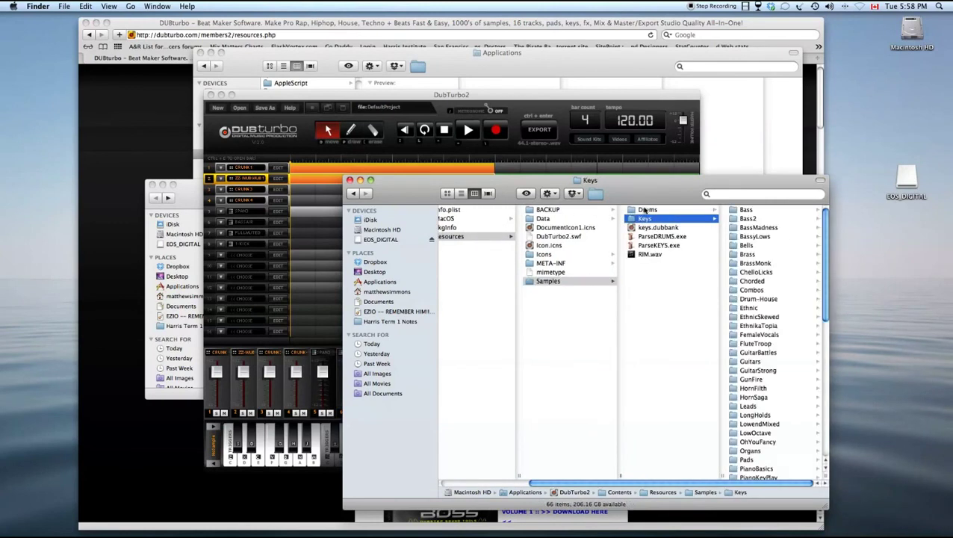
pyautogui.click(646, 211)
pyautogui.click(753, 227)
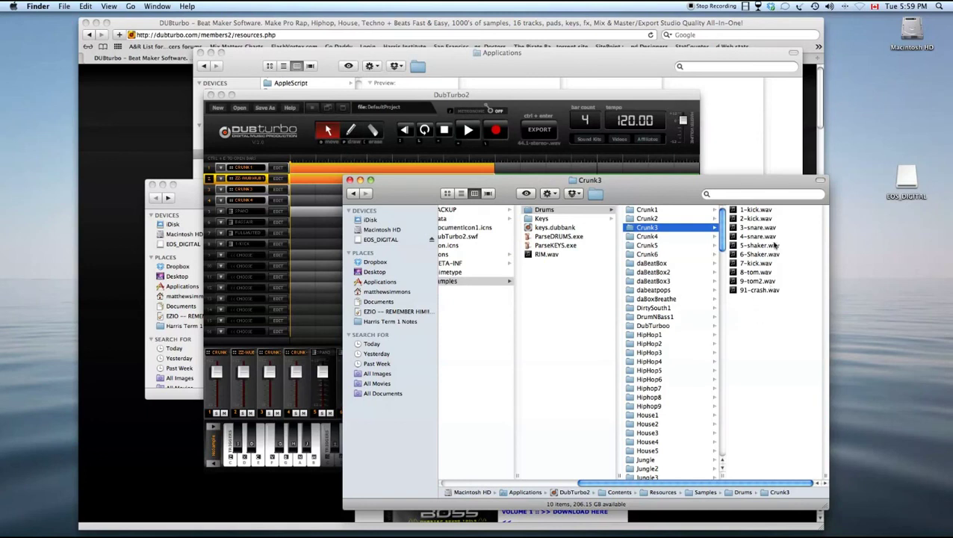
pyautogui.click(560, 220)
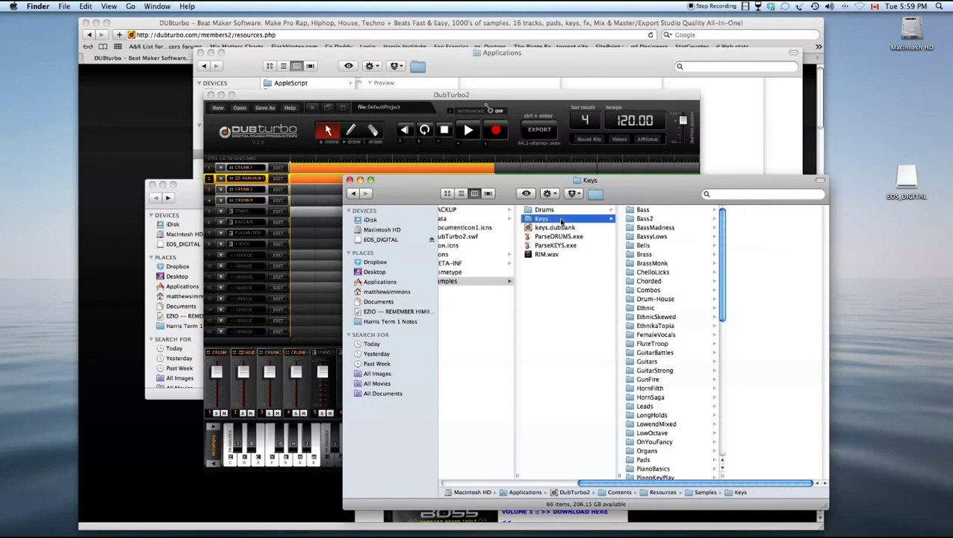
# Bring DubTurbo2 in front of Finder and select the FULLAUTED track row
pyautogui.click(321, 217)
pyautogui.click(315, 255)
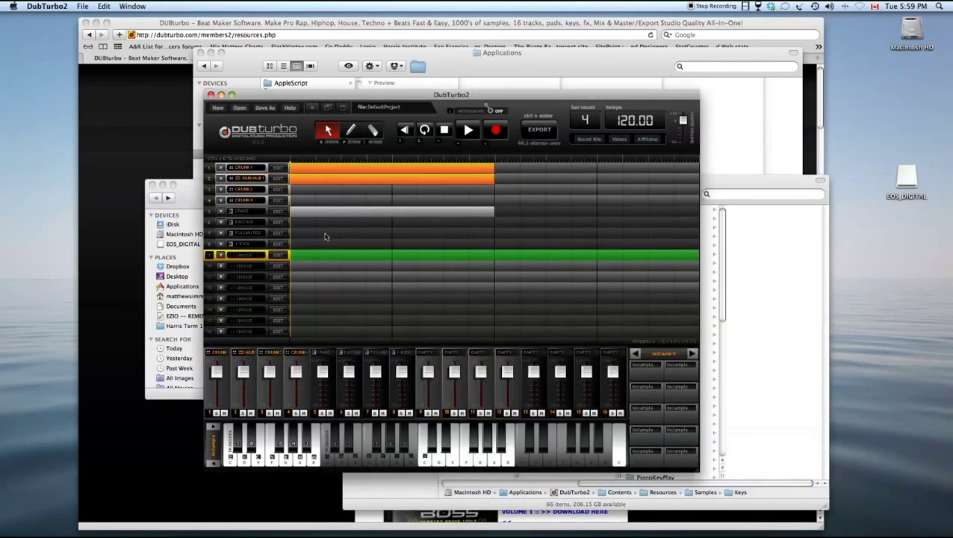
pyautogui.click(325, 234)
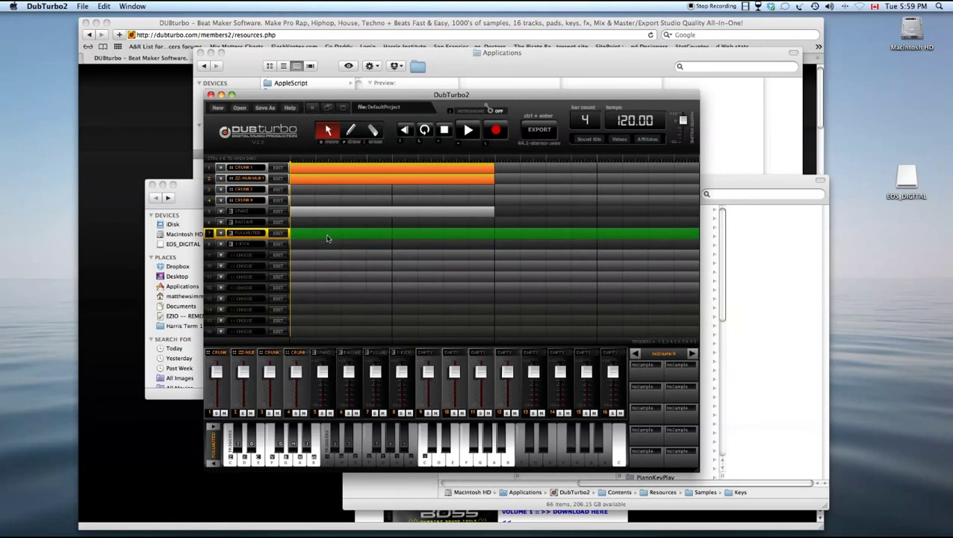